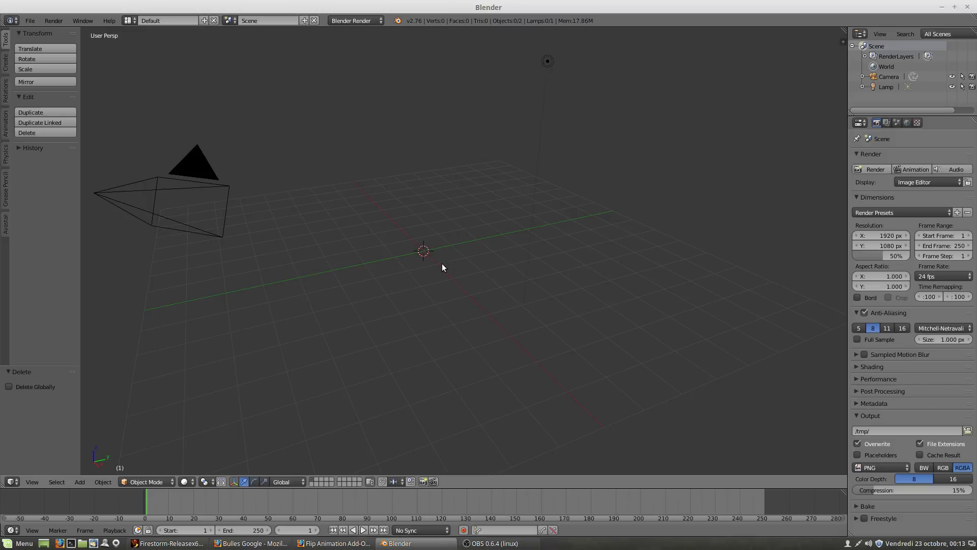
Add an Avastar character to the scene and view it from the front.
key("shift+a")
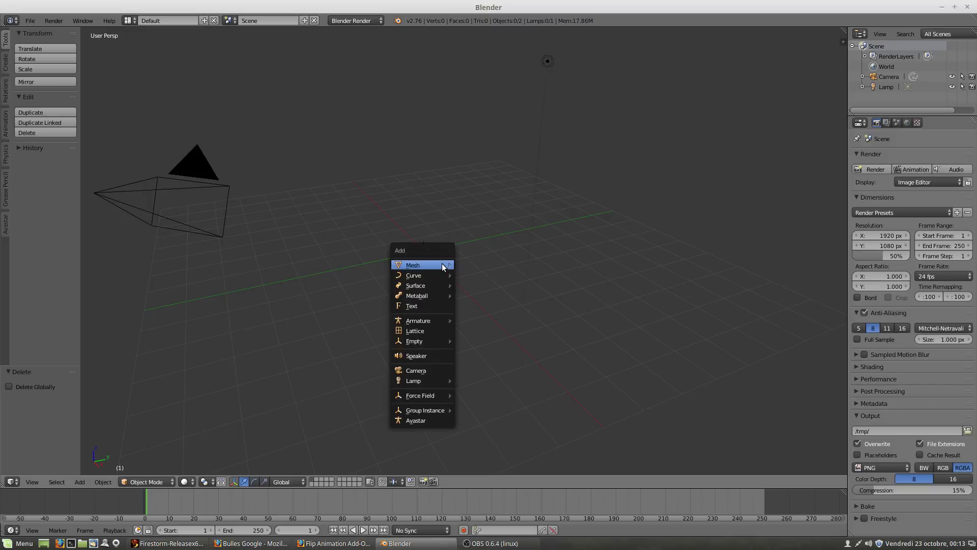
left_click(433, 420)
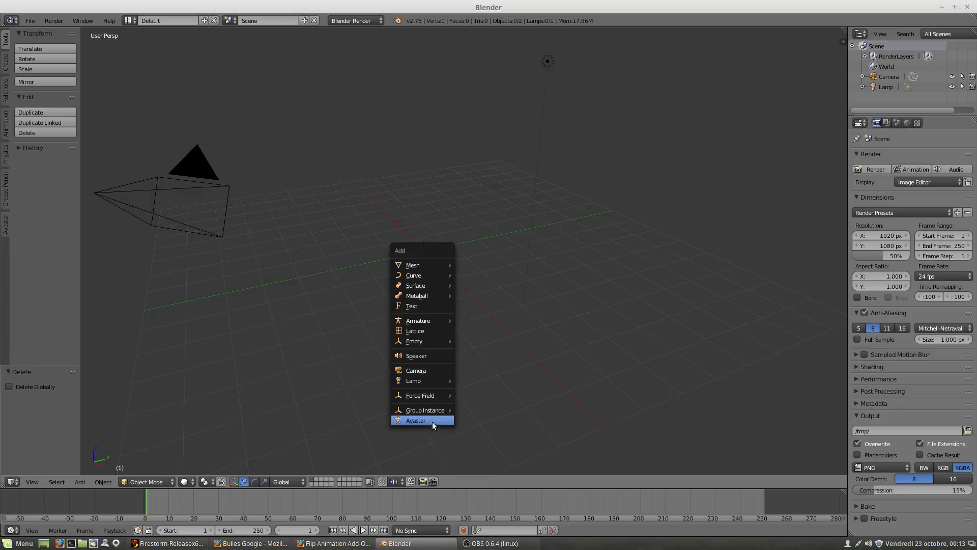
key("KP_Decimal")
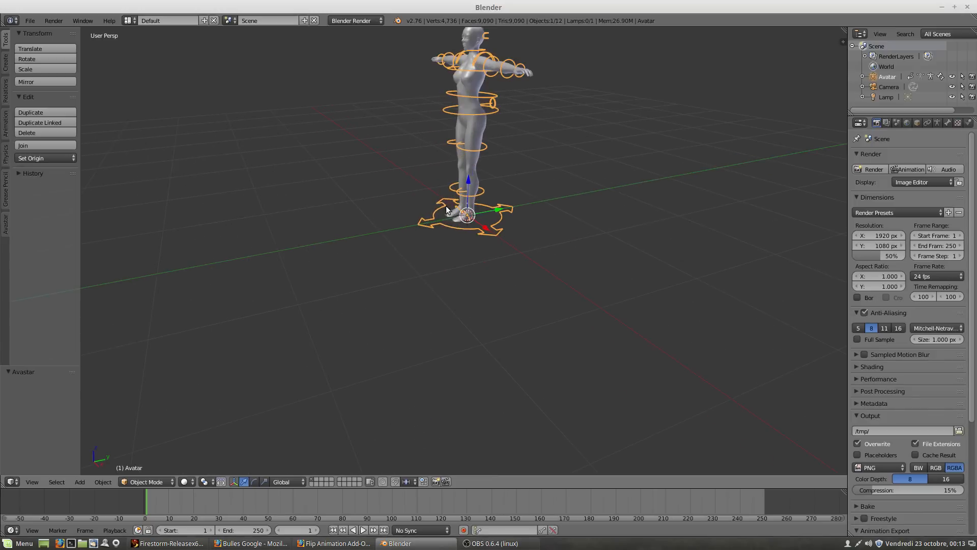
middle_click_drag(424, 239, 487, 252)
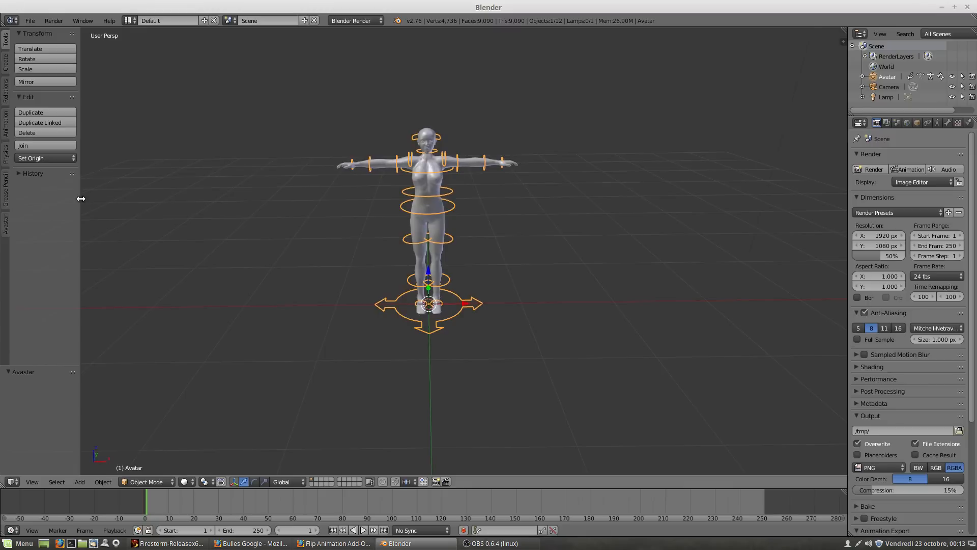
Widen the tool shelf and set the Avastar rig's bone visibility to Pose.
left_click_drag(81, 199, 191, 203)
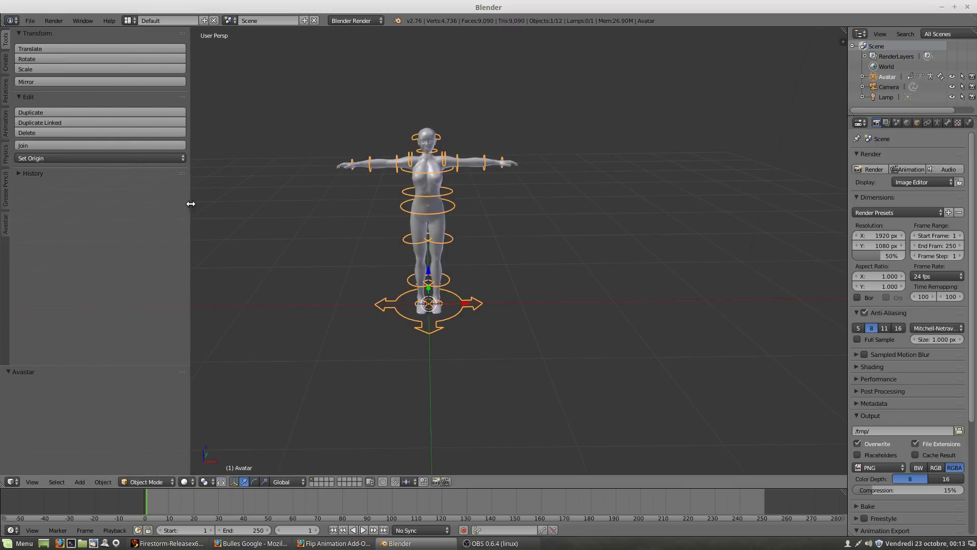
left_click(6, 227)
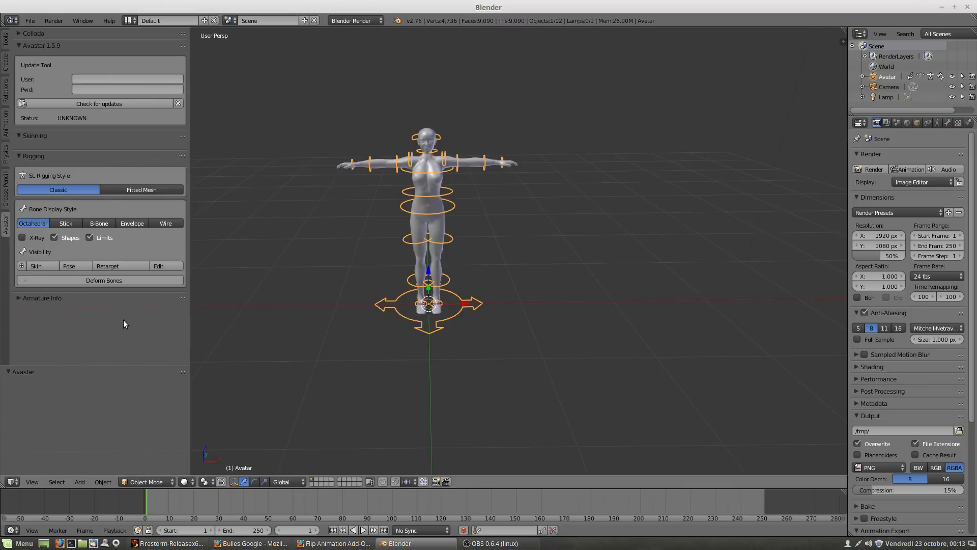
left_click(72, 266)
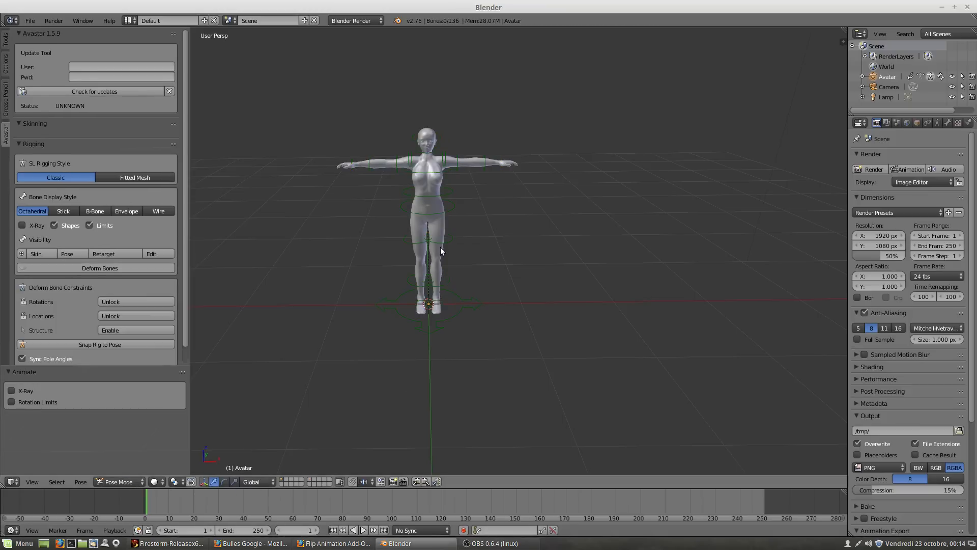
Raise the left leg by moving the KneeLeft bone about -1.05 along Y, and bend the lower leg by rotating it about -63° from the side.
scroll(438, 250, "up", 4)
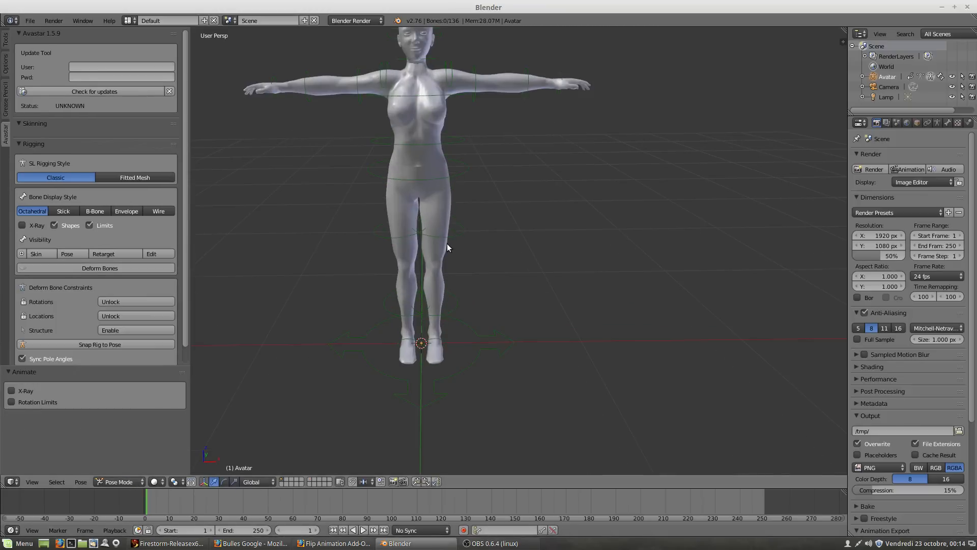
middle_click_drag(446, 244, 393, 252, "shift")
right_click(456, 242)
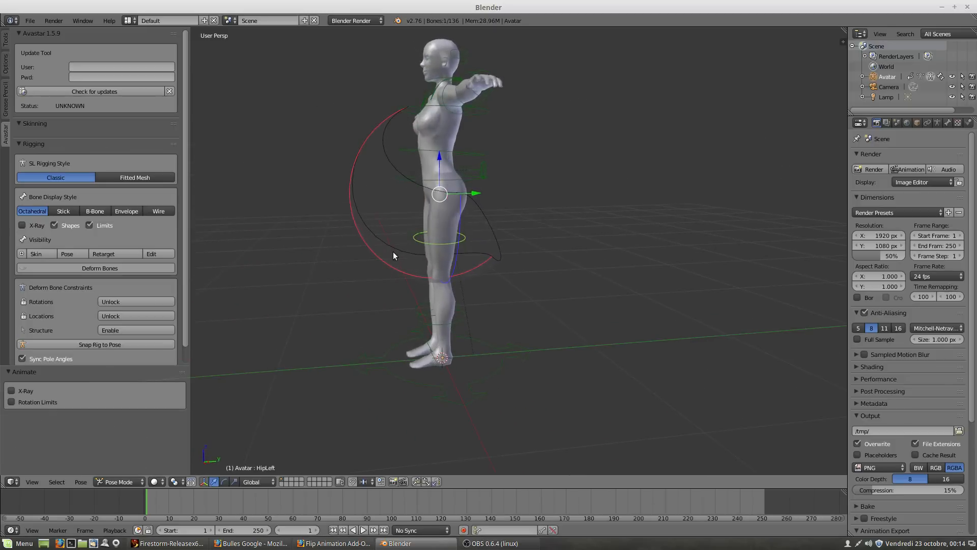
right_click(426, 326)
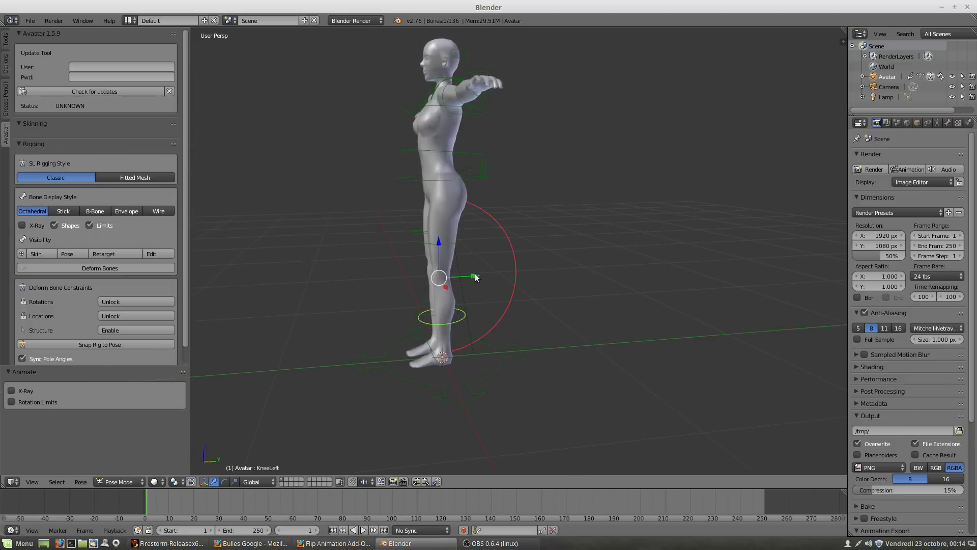
left_click_drag(475, 278, 285, 211)
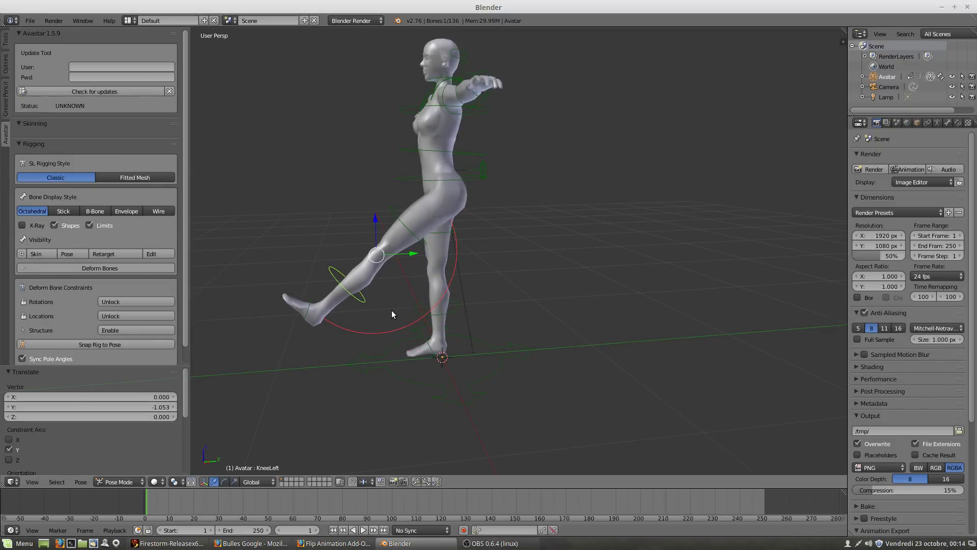
key("r")
left_click(526, 298)
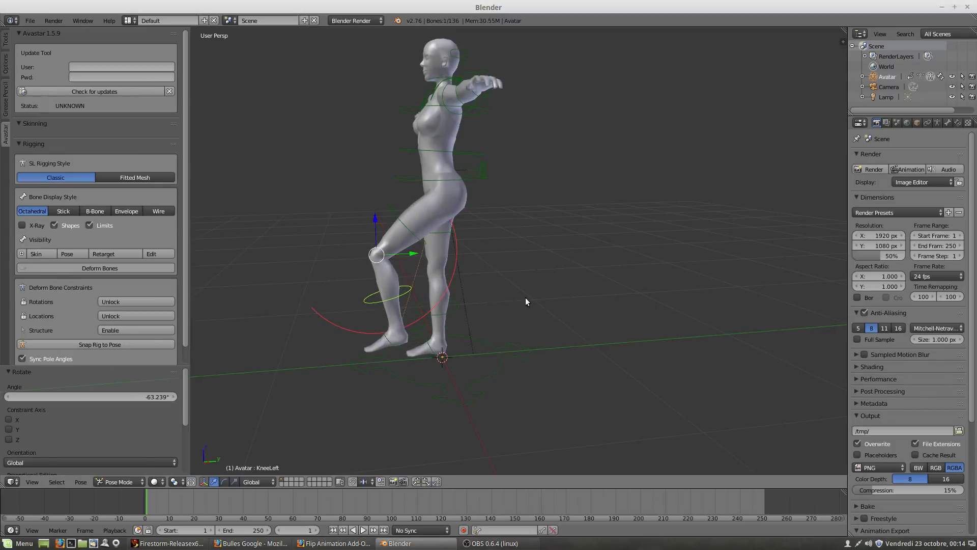
Shift the KneeLeft bone about 0.06 along X and the AnkleLeft bone about -0.106 along X.
middle_click_drag(525, 302, 392, 279)
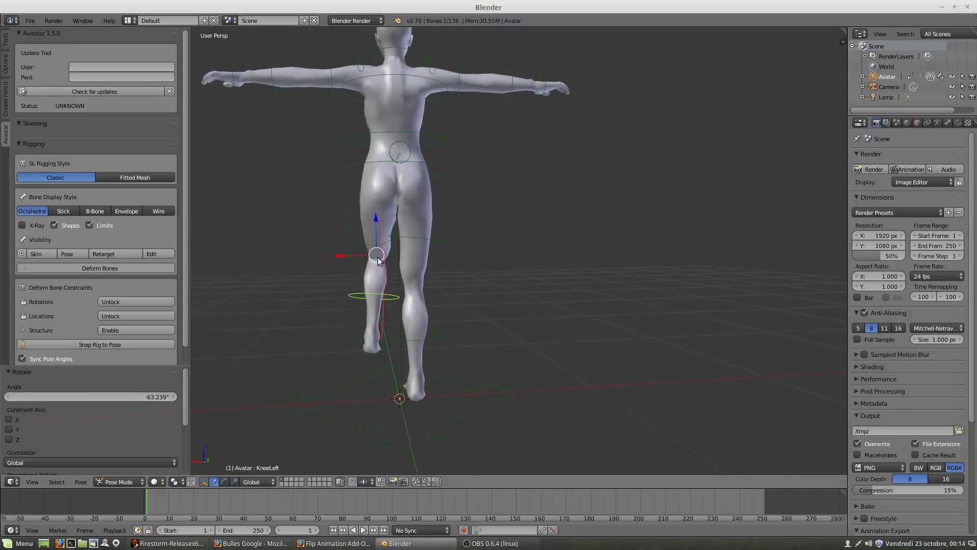
left_click_drag(338, 255, 326, 255)
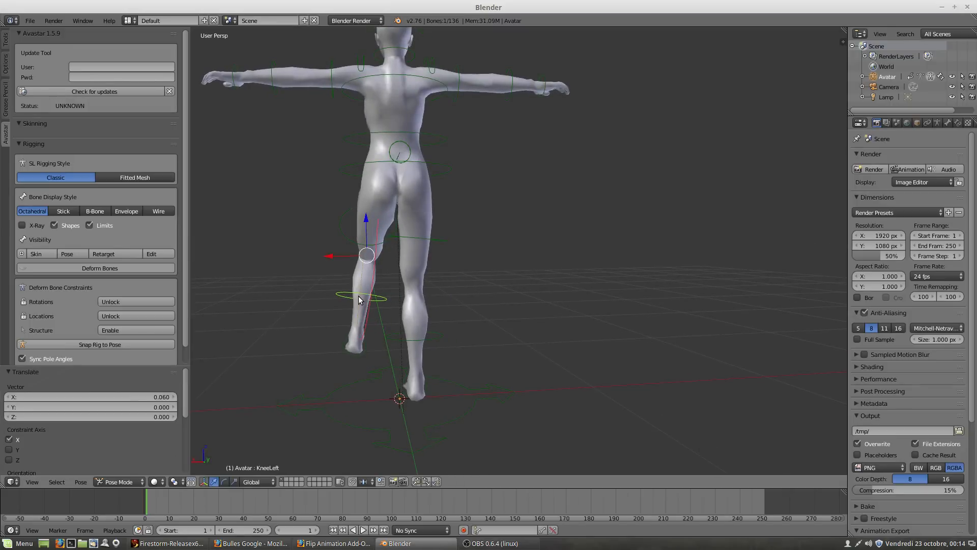
right_click(345, 351)
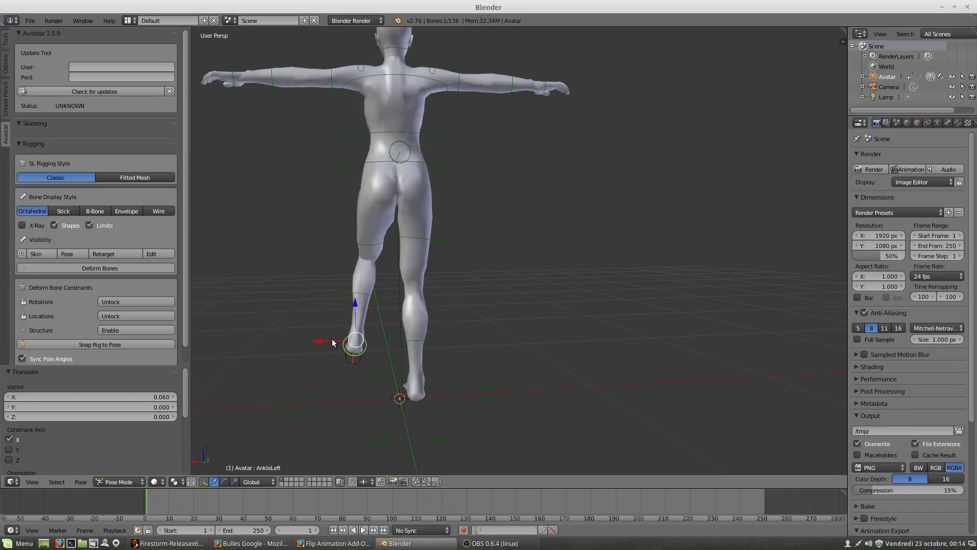
left_click_drag(332, 343, 334, 345)
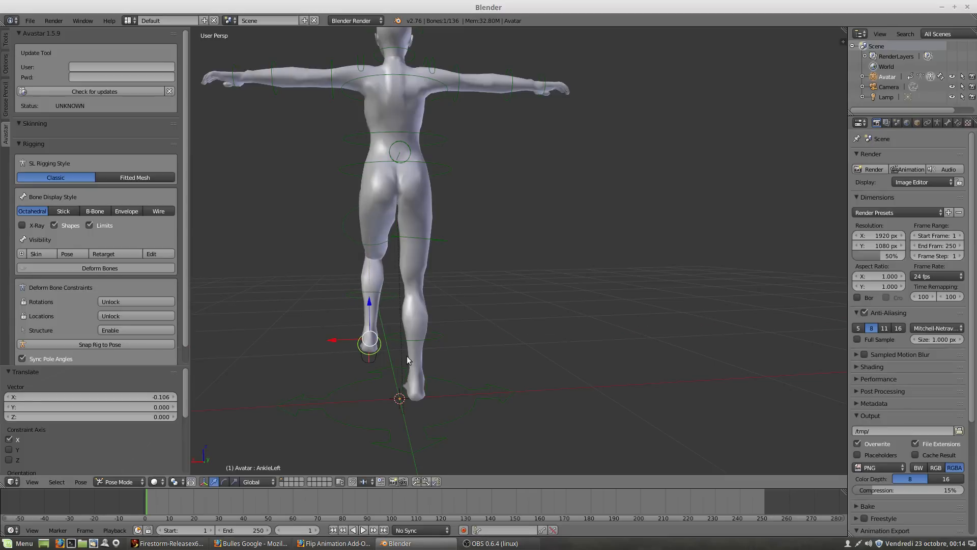
Lower the left arm by rotating the ShoulderLeft bone about 62° in the front orthographic view.
middle_click_drag(407, 355, 458, 127)
right_click(375, 112)
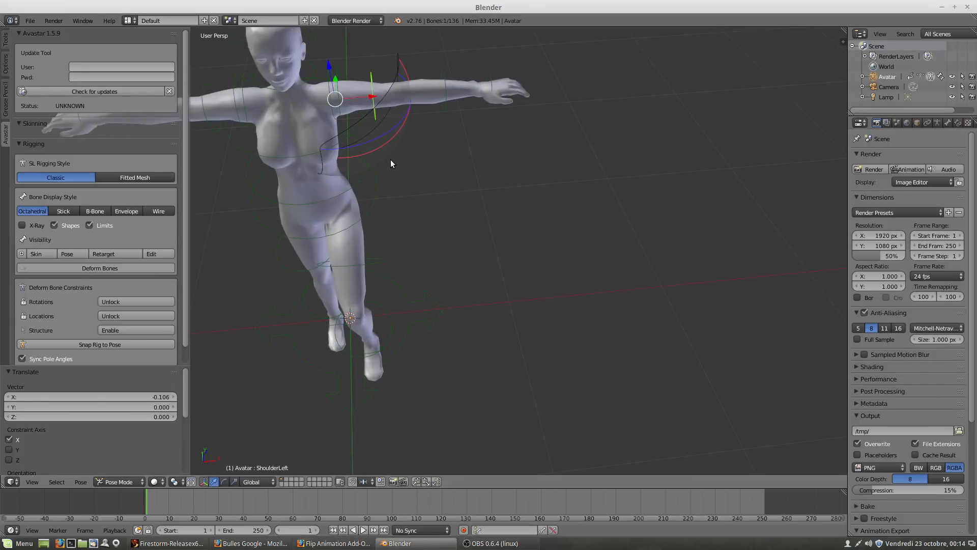
key("KP_5")
key("KP_1")
middle_click_drag(388, 155, 413, 240, "shift")
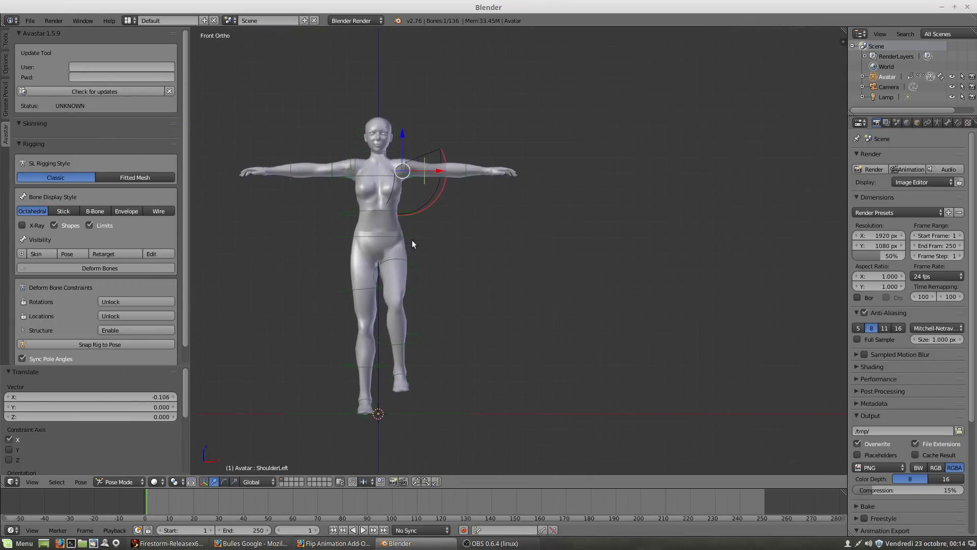
key("r")
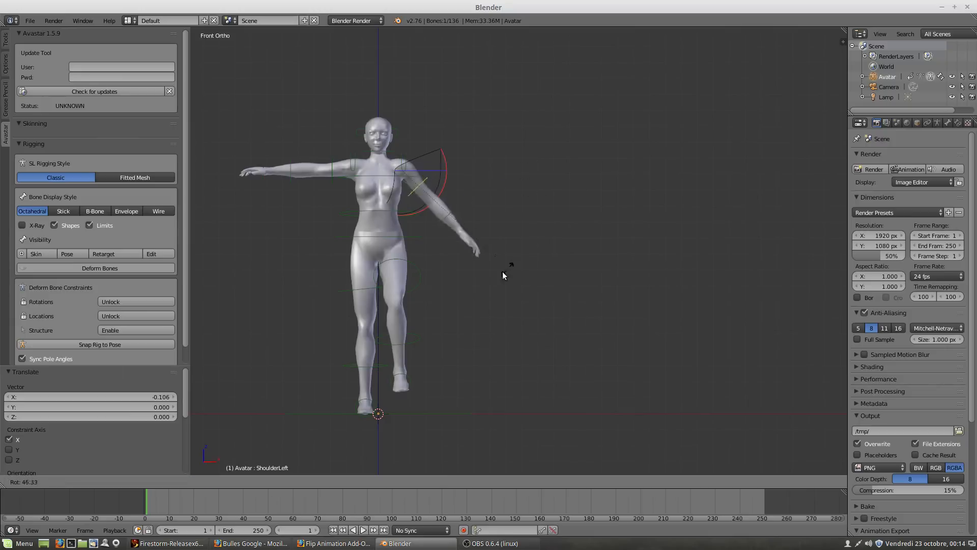
left_click(452, 247)
Try to bring the WristLeft bone up and forward, and about -0.4 along X in front of the torso.
right_click(435, 230)
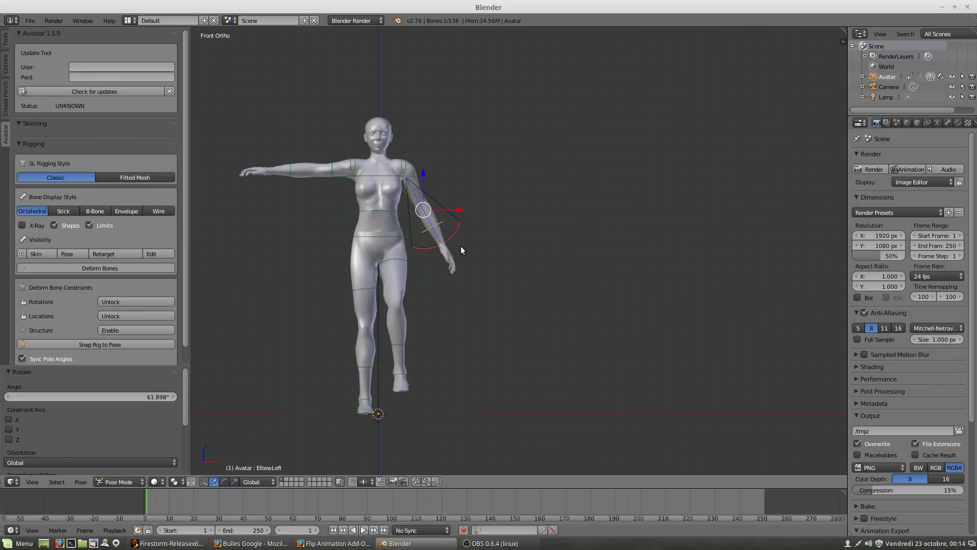
middle_click_drag(462, 249, 354, 260)
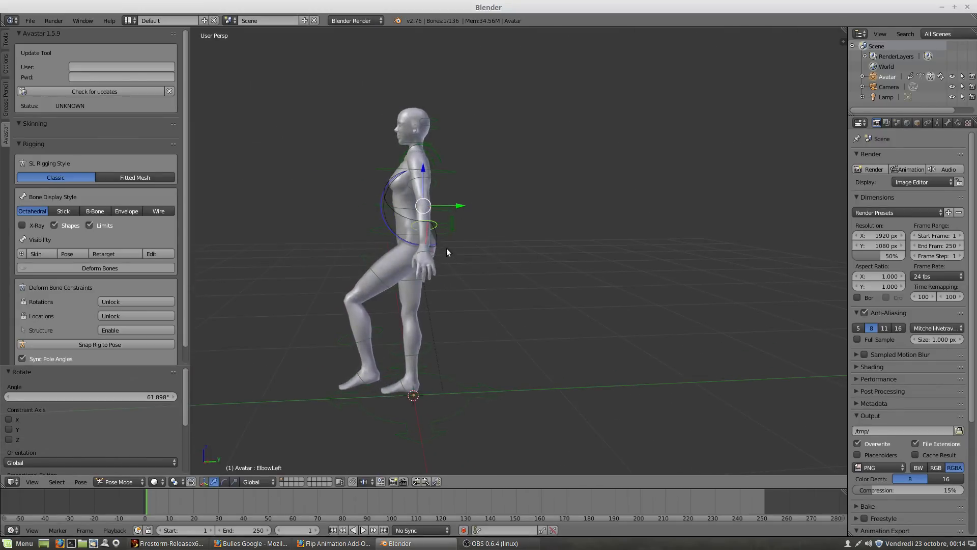
right_click(419, 252)
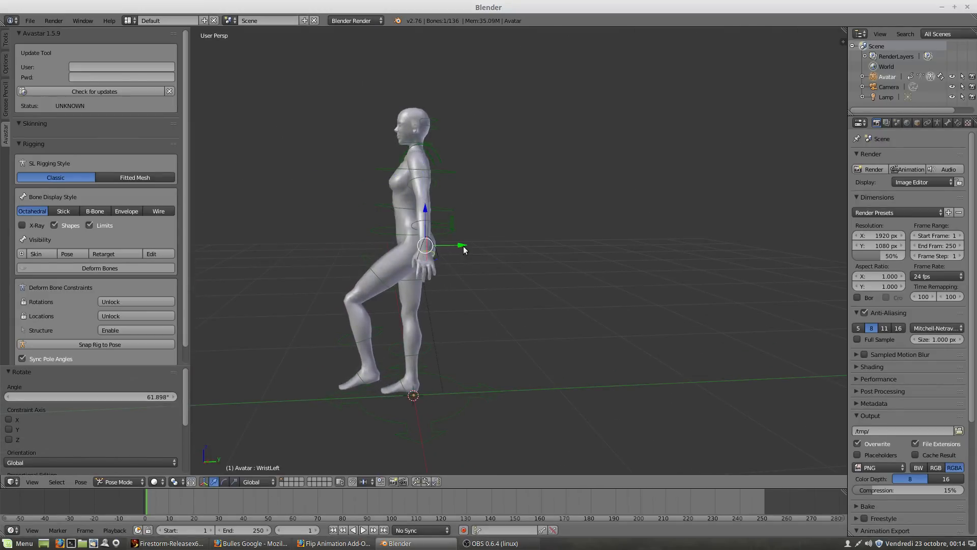
key("g")
left_click_drag(430, 244, 362, 162)
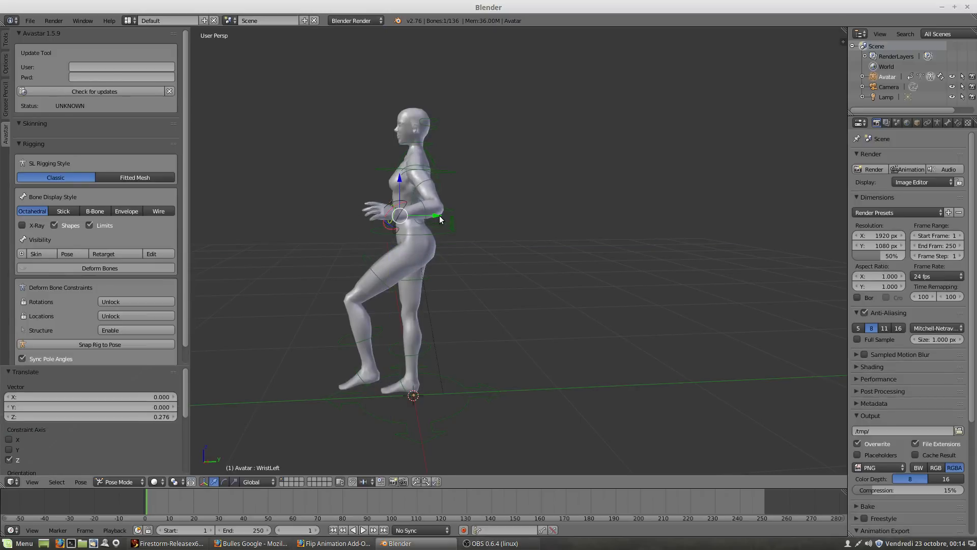
left_click_drag(436, 218, 412, 214)
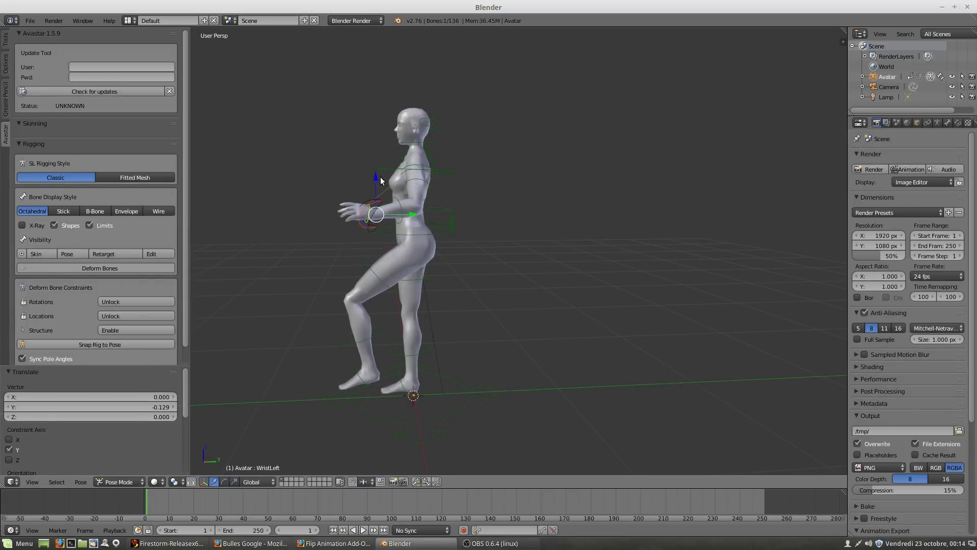
left_click_drag(376, 181, 371, 169)
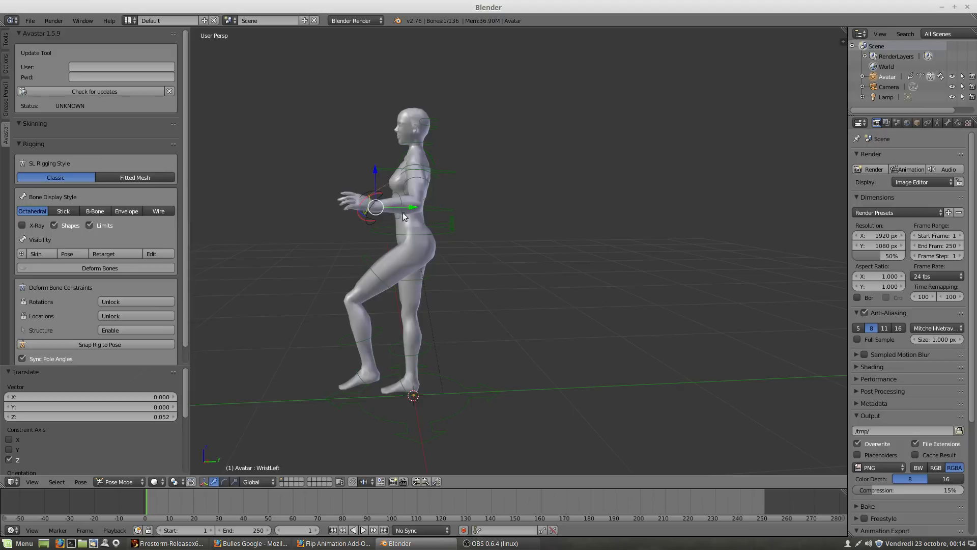
middle_click_drag(402, 213, 490, 240)
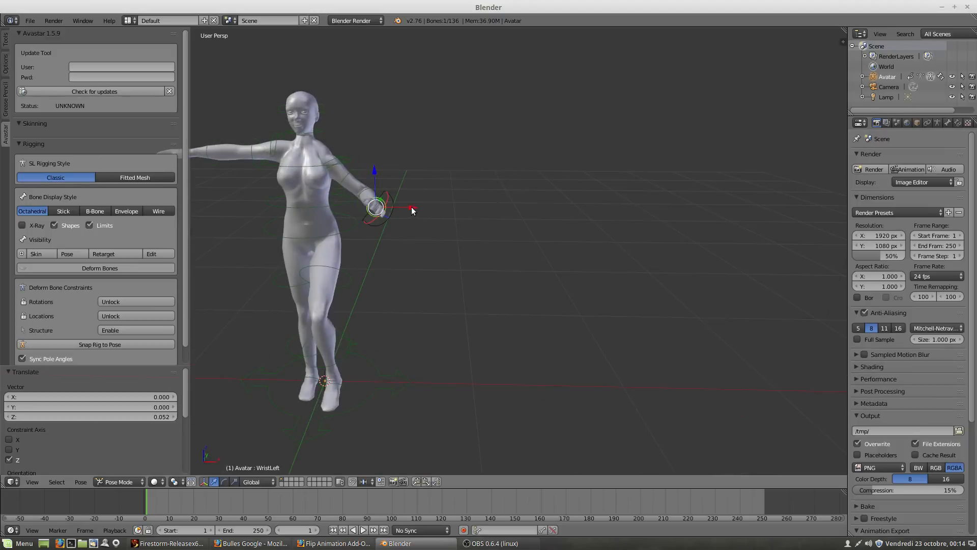
left_click_drag(413, 210, 335, 222)
Try to reposition the Chest bone, moving it about 0.024 along Z.
right_click(347, 156)
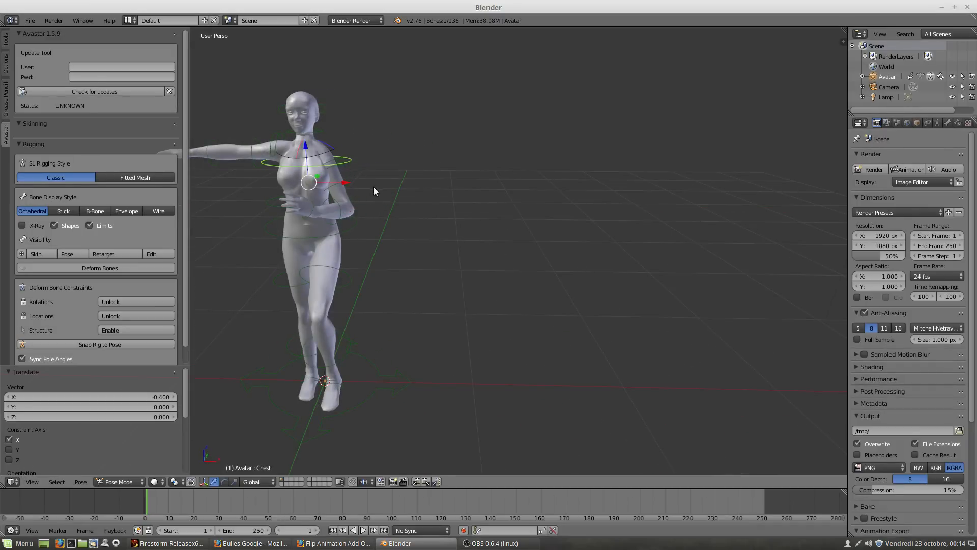
middle_click_drag(374, 187, 349, 178)
left_click(350, 177)
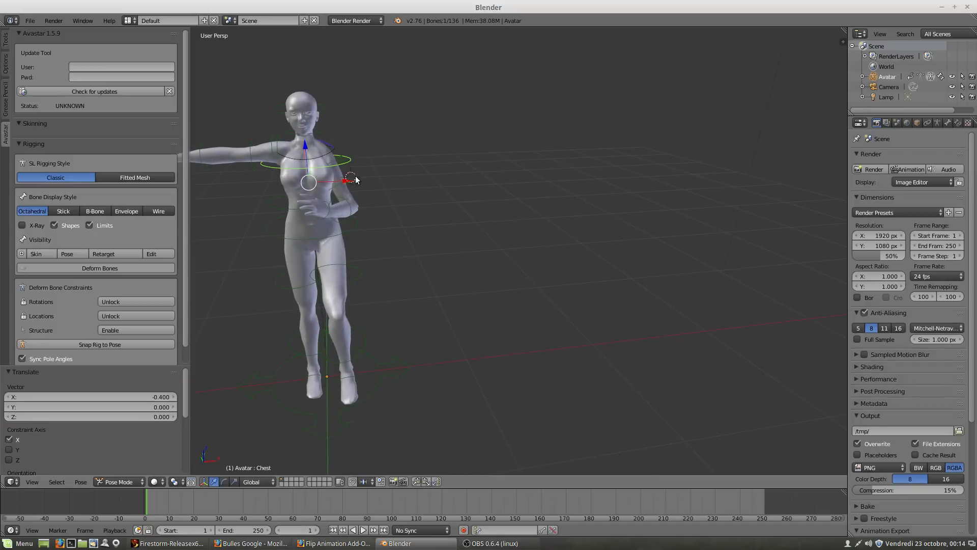
mouse_move(346, 181)
left_mouse_down()
mouse_move(358, 179)
mouse_move(344, 181)
left_mouse_up()
key("ctrl+z")
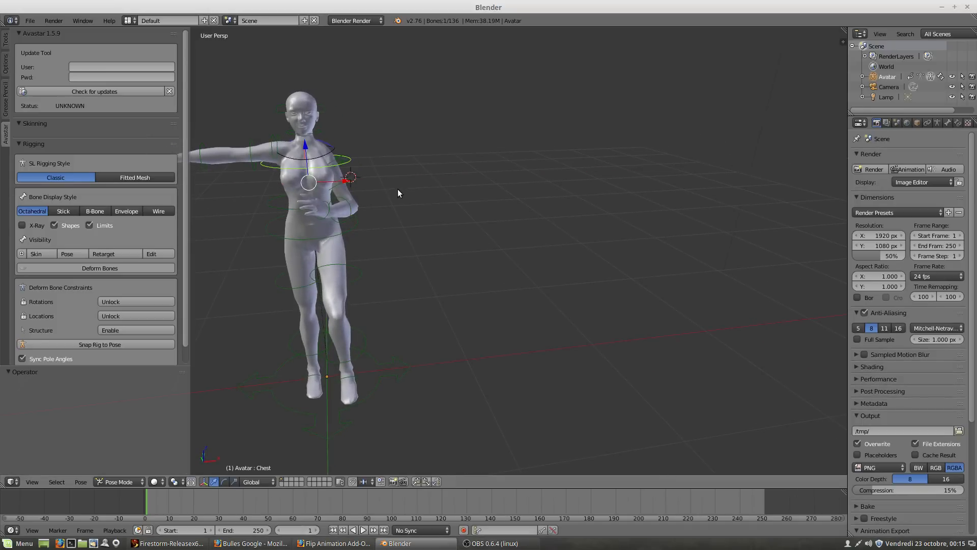
left_click_drag(311, 148, 307, 137)
mouse_move(356, 175)
middle_mouse_down()
mouse_move(249, 173)
mouse_move(360, 182)
middle_mouse_up()
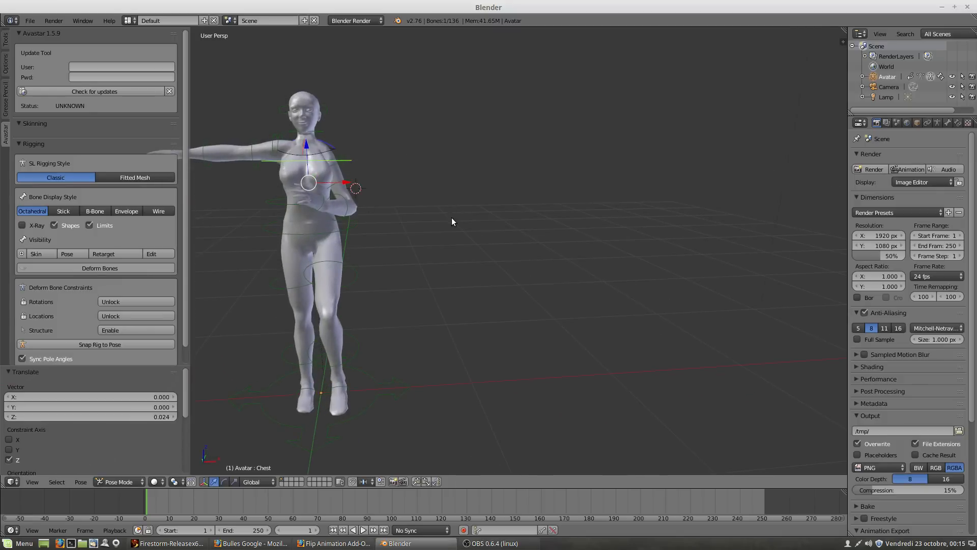
Undo the Chest move and the preceding WristLeft moves.
key("ctrl+z")
key("ctrl+z")
key("ctrl+z")
key("ctrl+z")
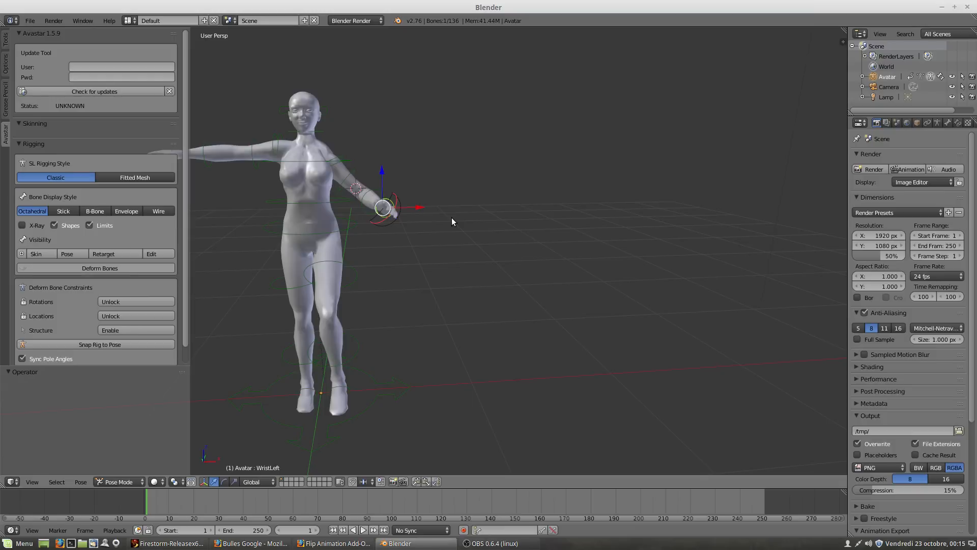
key("ctrl+z")
key("ctrl+z")
key("ctrl+z")
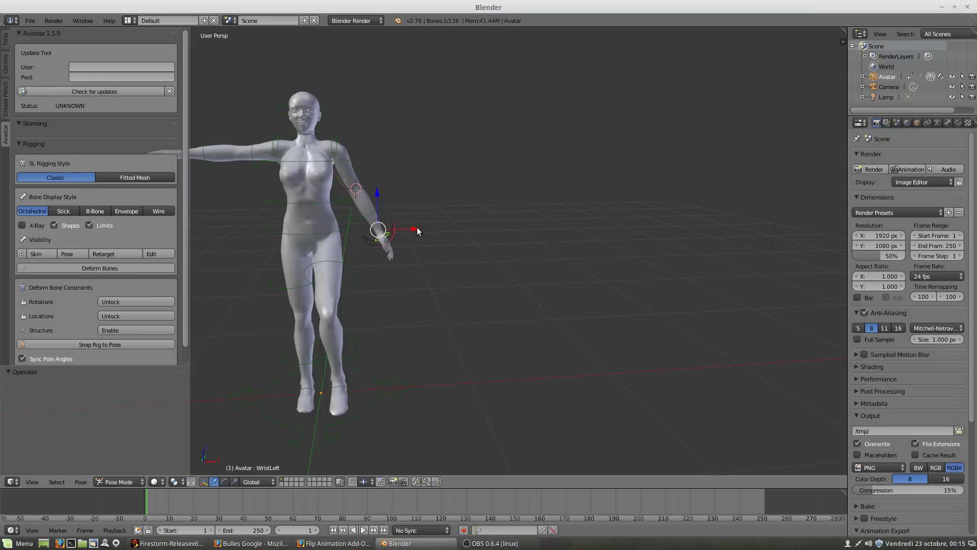
Bend the left forearm forward by rotating the ElbowLeft bone about 94° in a side view.
right_click(371, 216)
middle_click_drag(563, 234, 371, 243)
key("r")
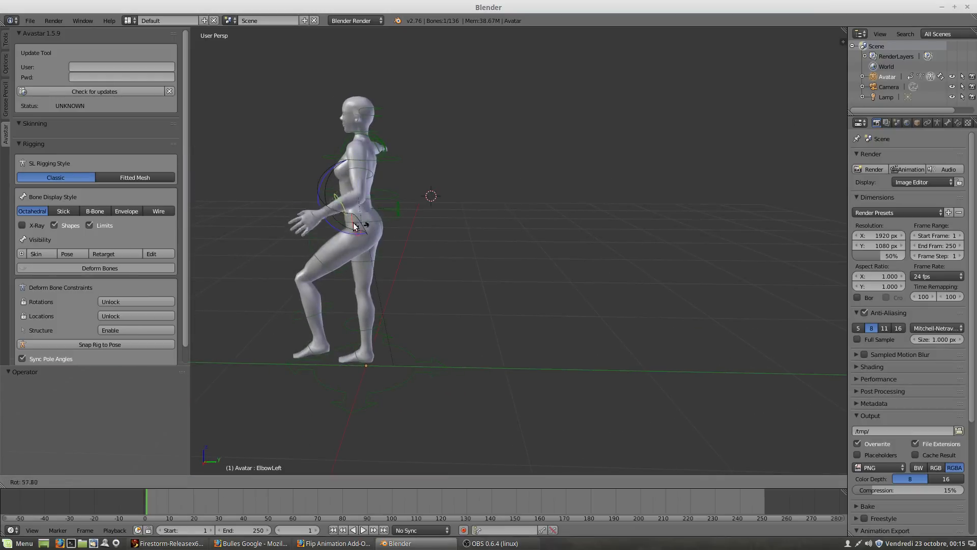
left_click(331, 219)
Swing the left forearm across the torso by rotating the ElbowLeft bone about -67° around the global Z axis.
middle_click_drag(331, 219, 451, 221)
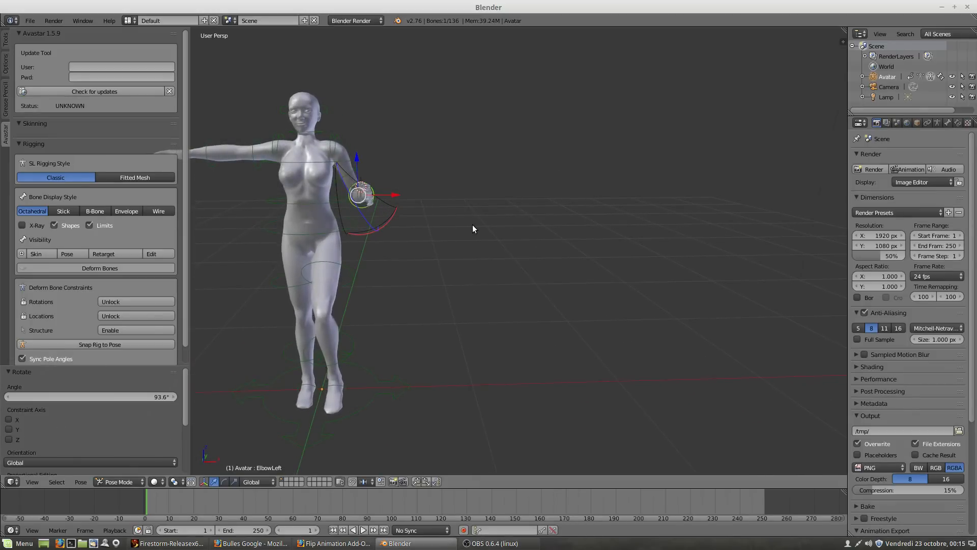
key("r")
key("z")
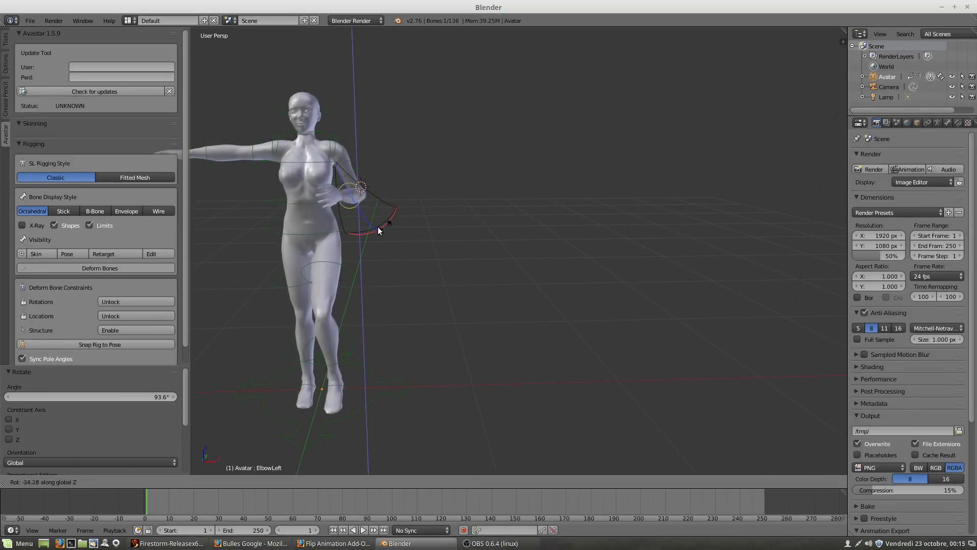
left_click(363, 234)
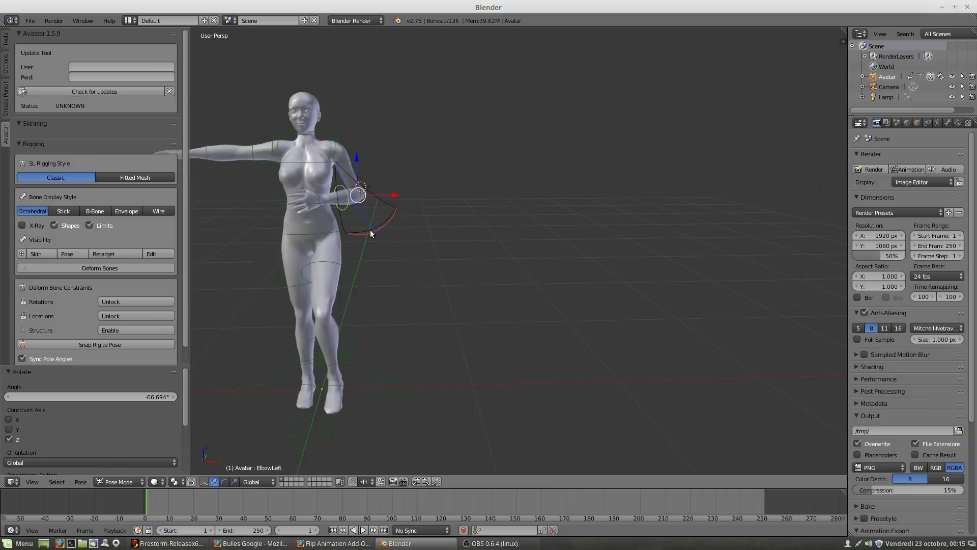
mouse_move(362, 234)
middle_mouse_down()
mouse_move(414, 269)
mouse_move(352, 230)
middle_mouse_up()
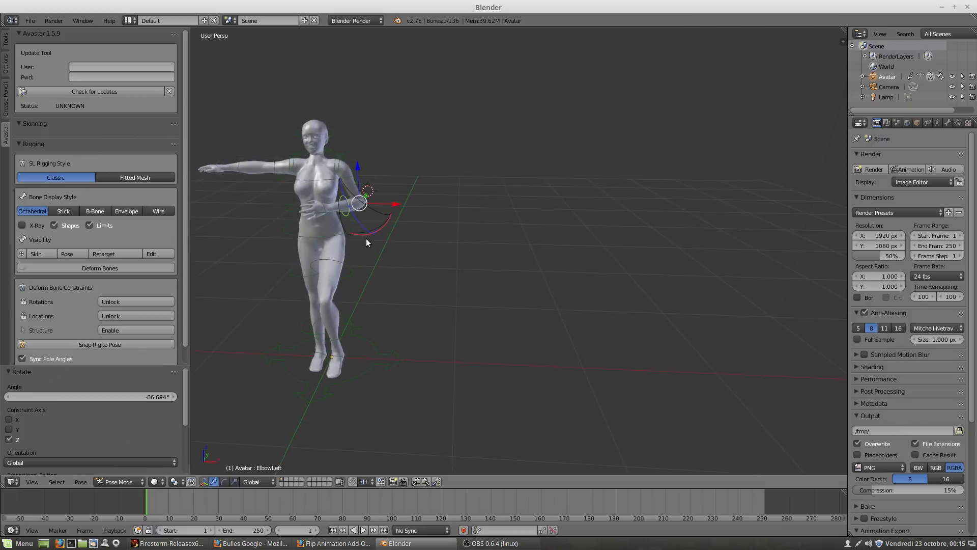
key("KP_1")
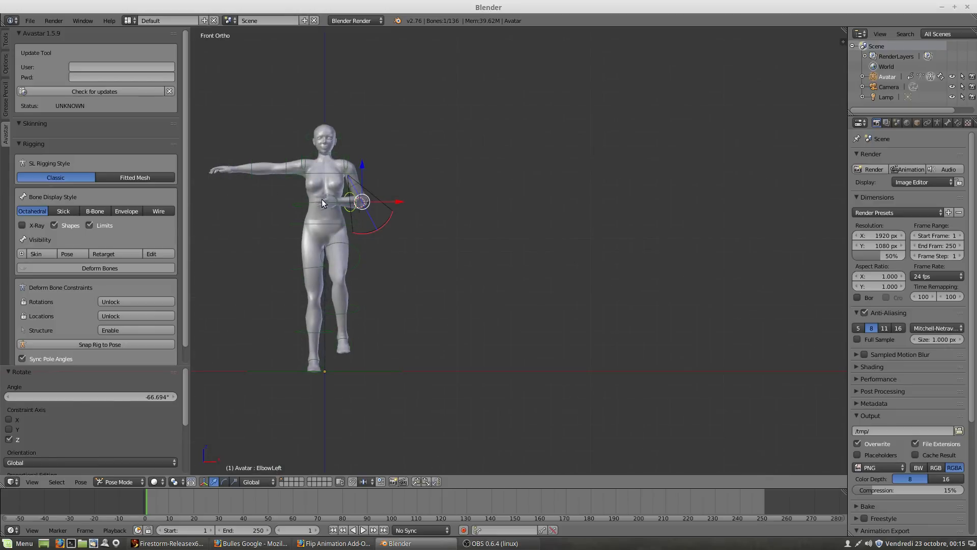
scroll(378, 227, "up", 2)
scroll(433, 258, "down", 2)
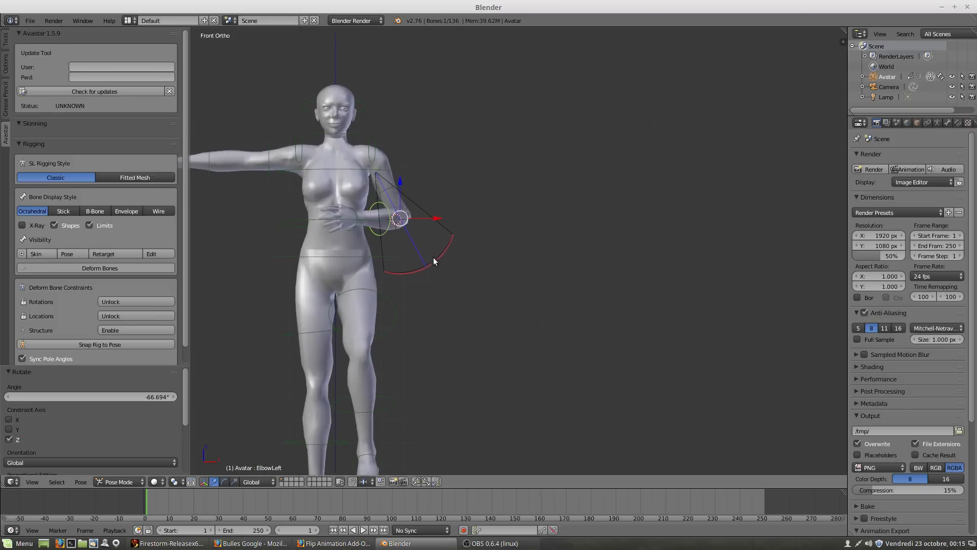
Select the WristLeft bone and start the Screencast Keys display with mouse events shown as Text and X position 72.
right_click(372, 243)
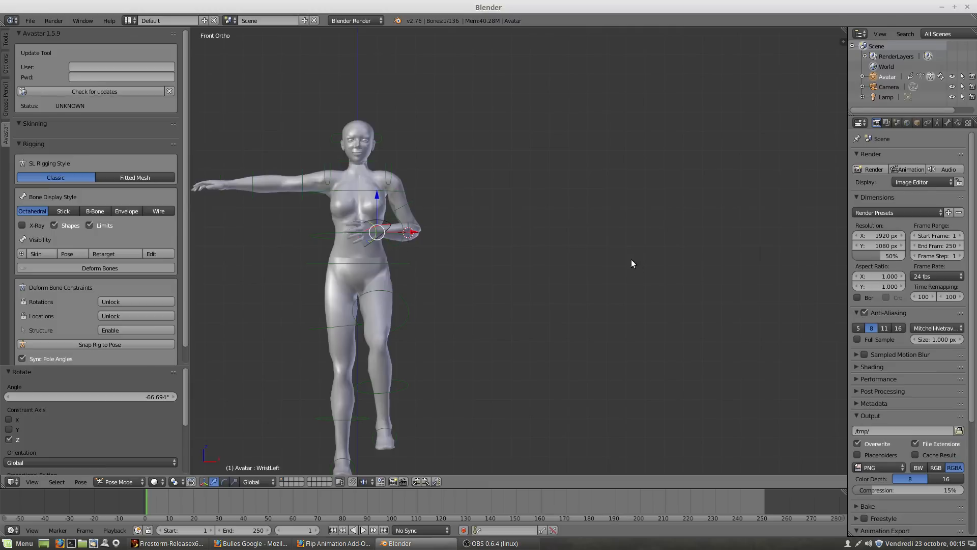
left_click(843, 42)
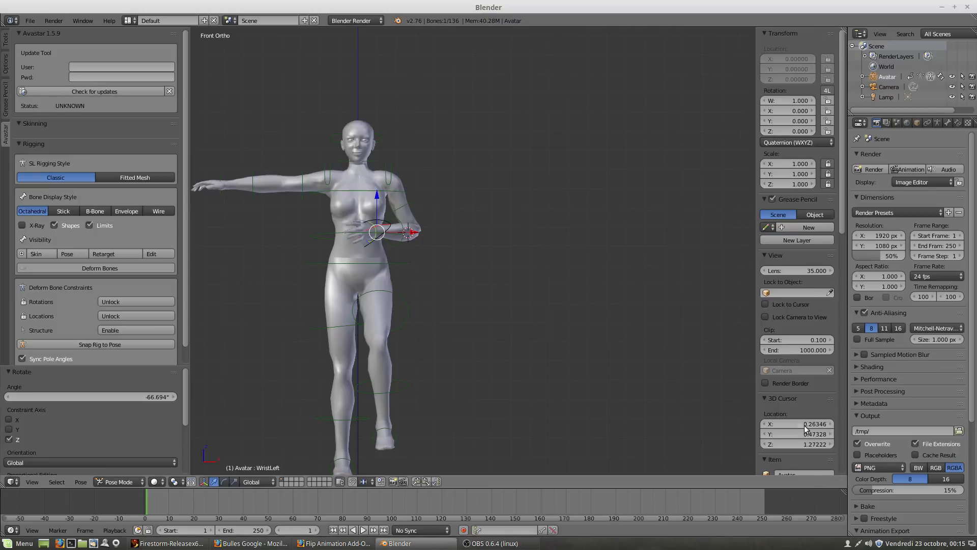
scroll(805, 429, "down", 12)
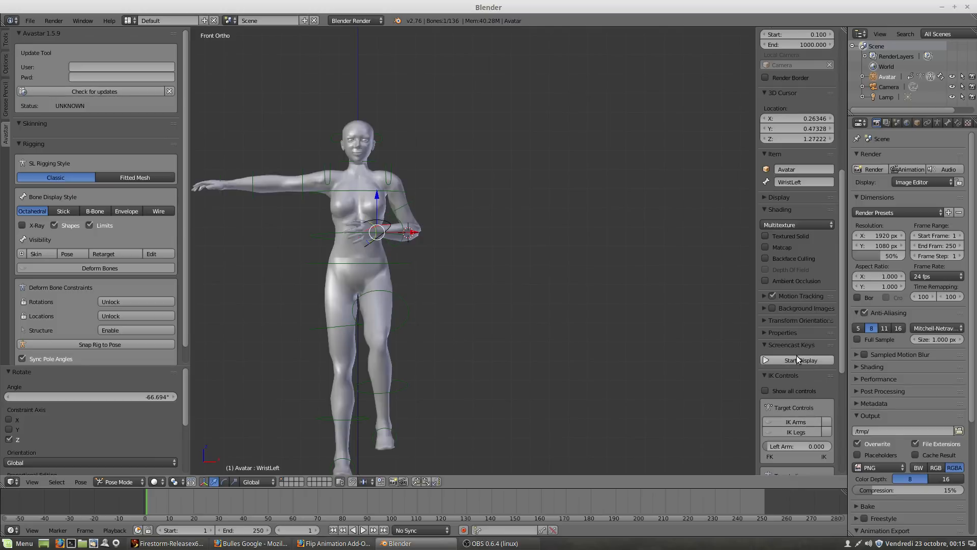
left_click(796, 359)
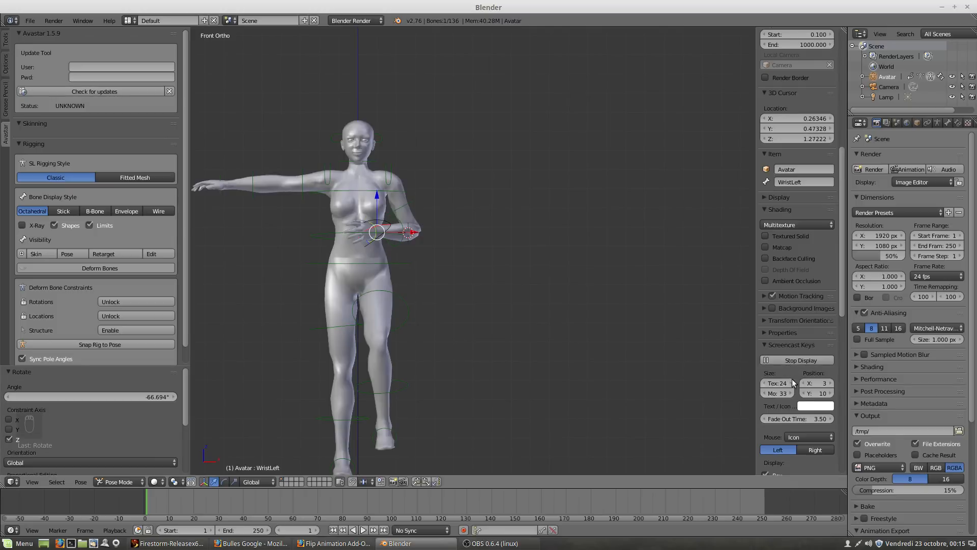
left_click(797, 436)
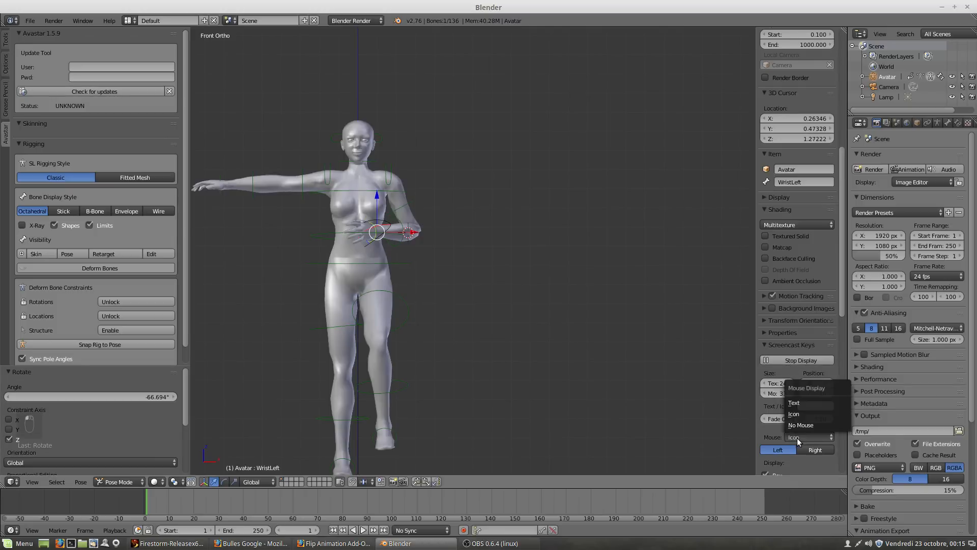
left_click(797, 406)
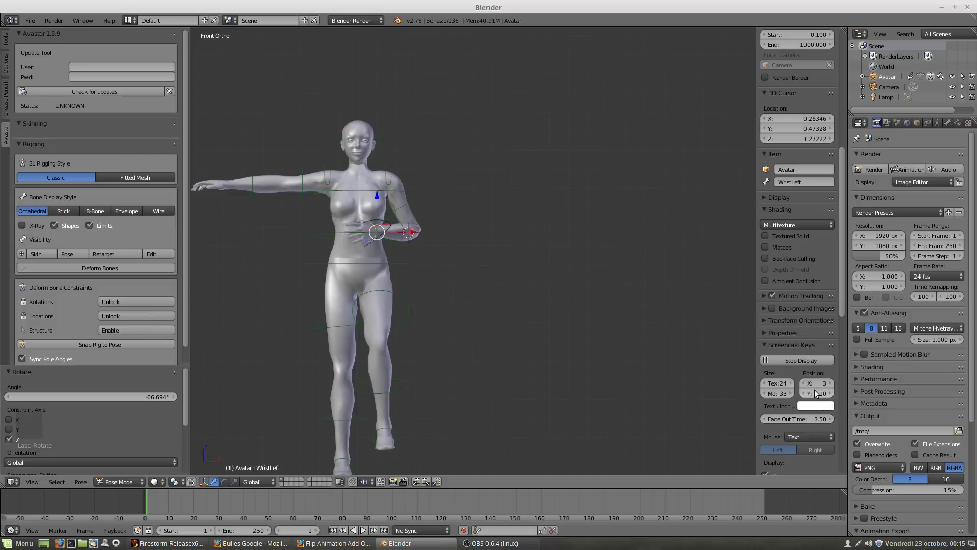
left_click_drag(815, 383, 901, 383)
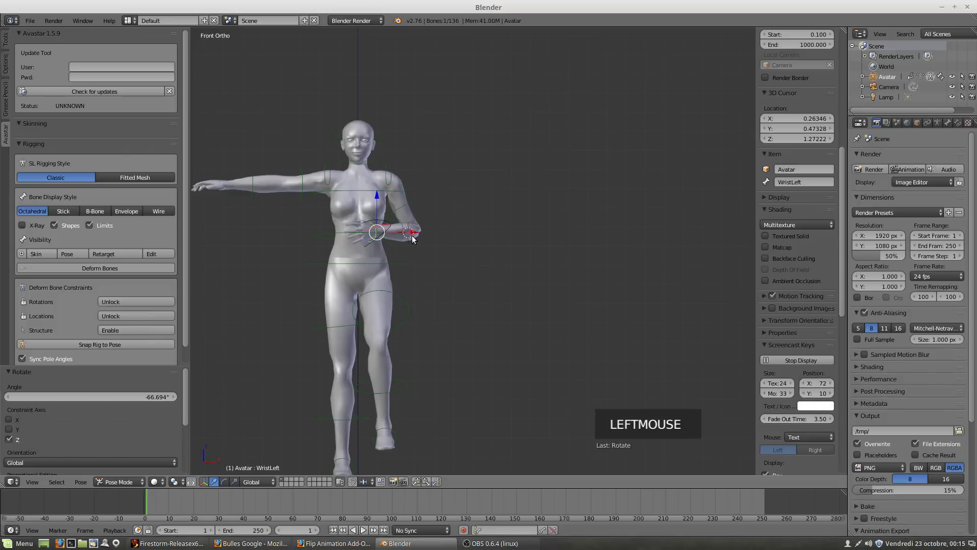
Select the WristLeft, ElbowLeft and ShoulderLeft bones together and copy their pose.
right_click(375, 241)
right_click(375, 243)
middle_click_drag(375, 244, 372, 264)
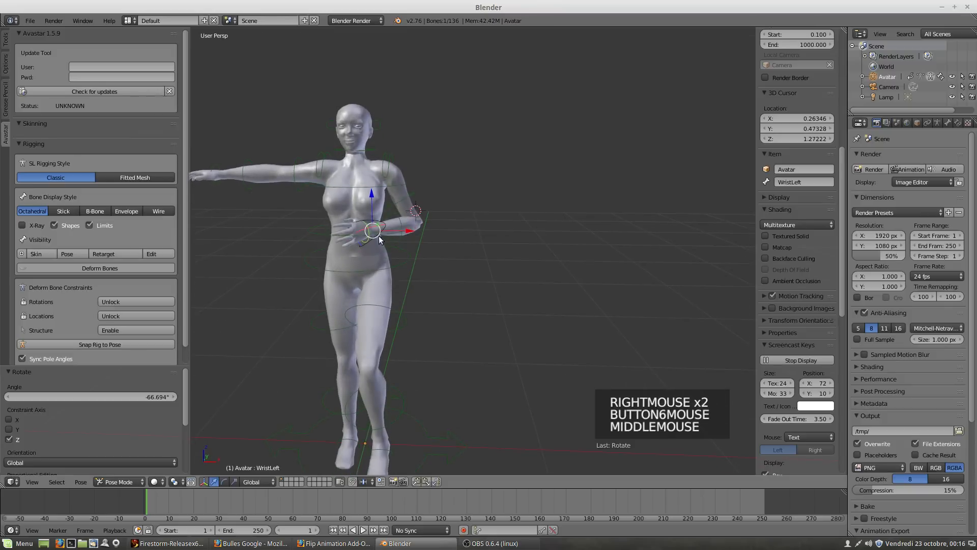
right_click(399, 240, "shift")
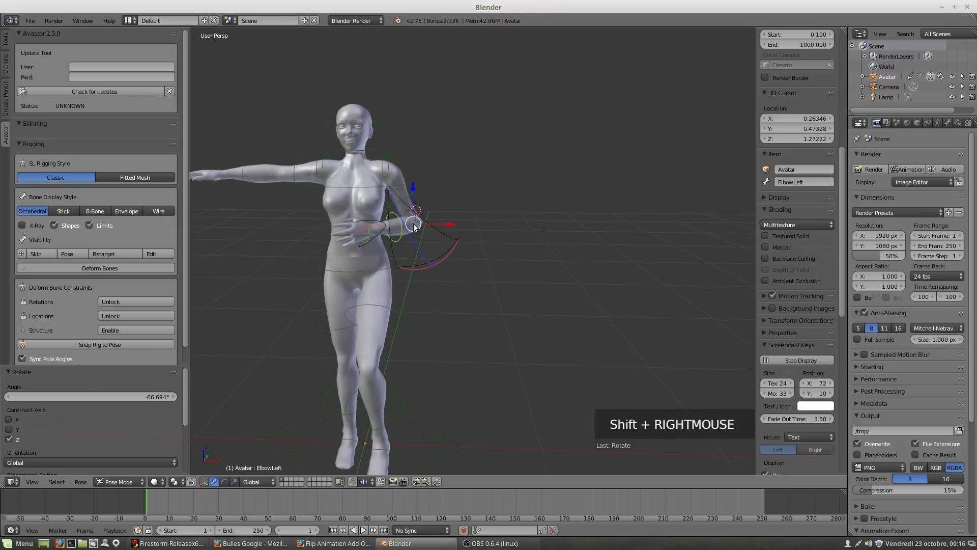
right_click(410, 203, "shift")
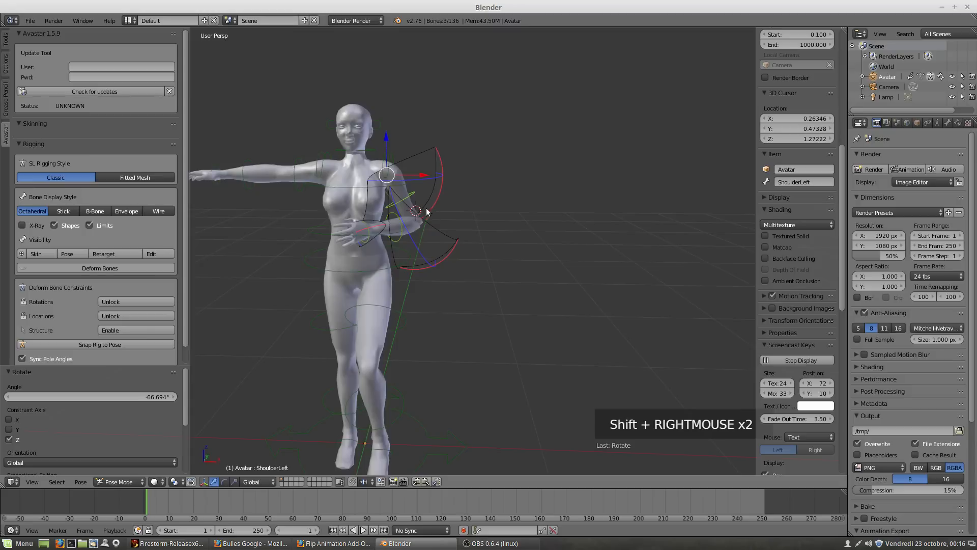
scroll(456, 257, "down", 2)
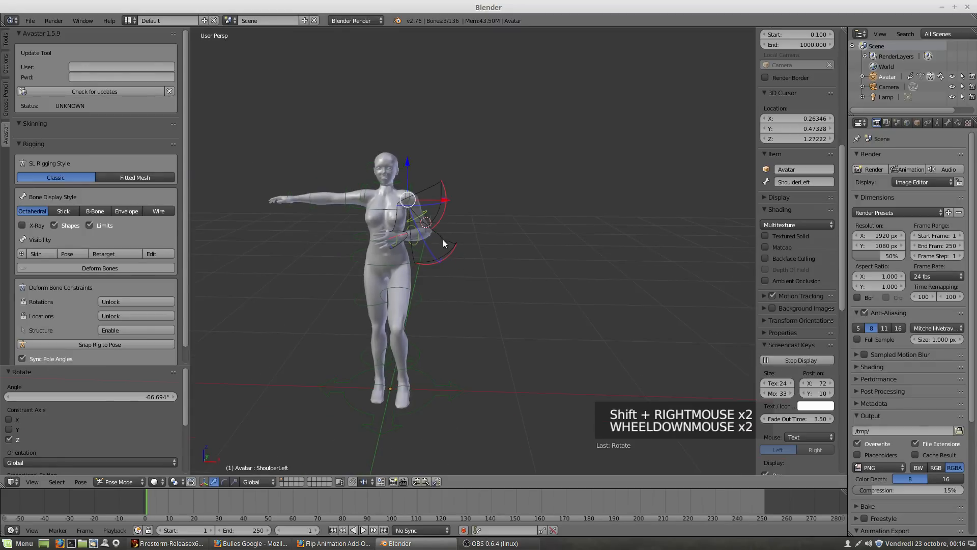
middle_click_drag(443, 241, 451, 232)
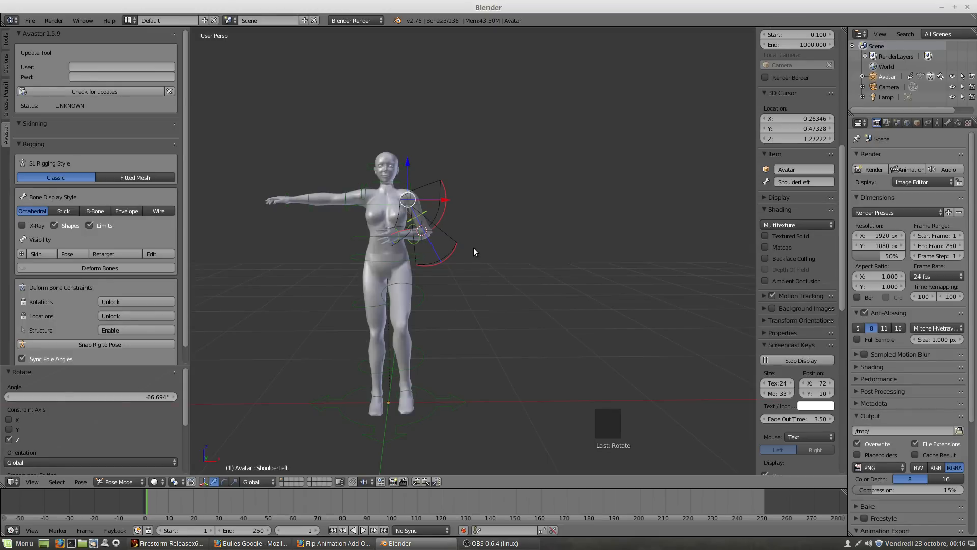
left_click(80, 482)
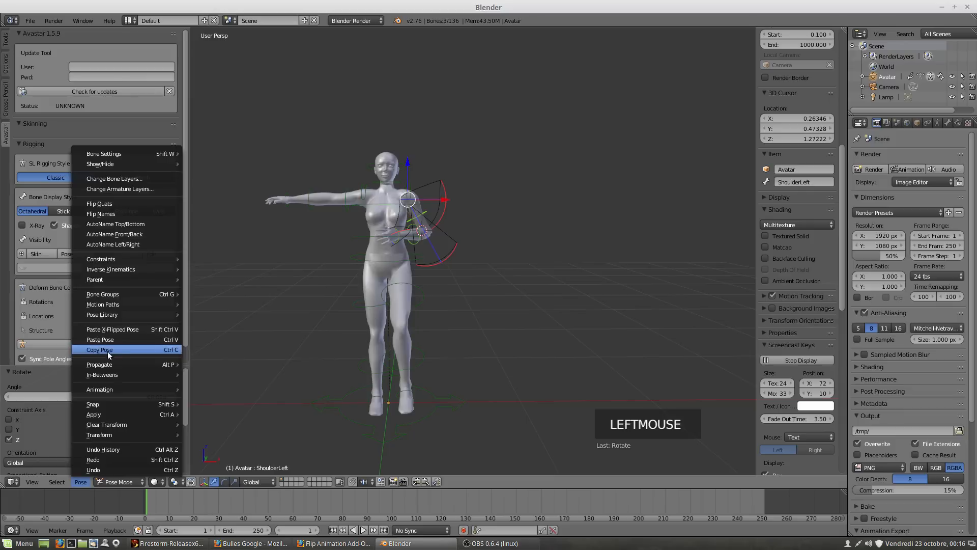
left_click(173, 351)
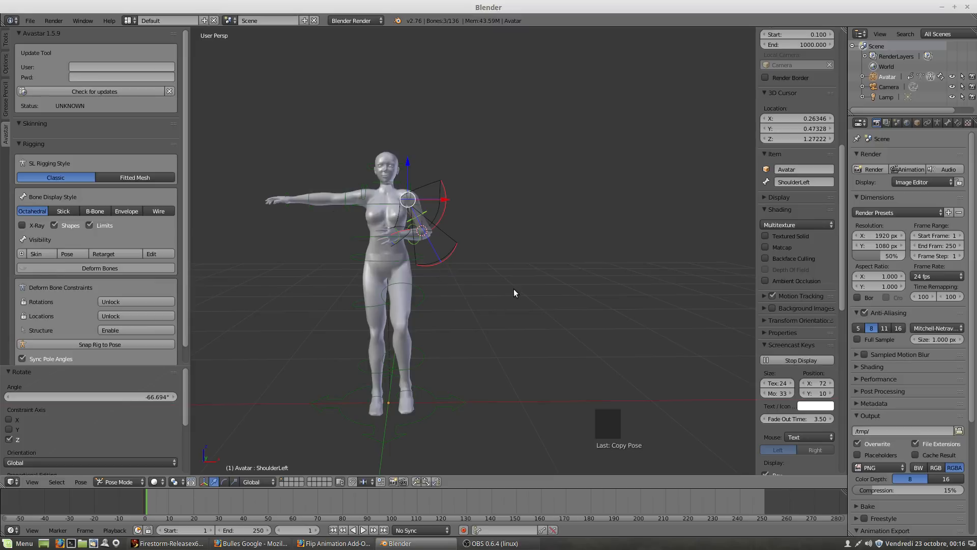
Try pasting the copied arm pose Flipped on X-Axis, comparing it with On Selected Only enabled and disabled.
key("ctrl+v")
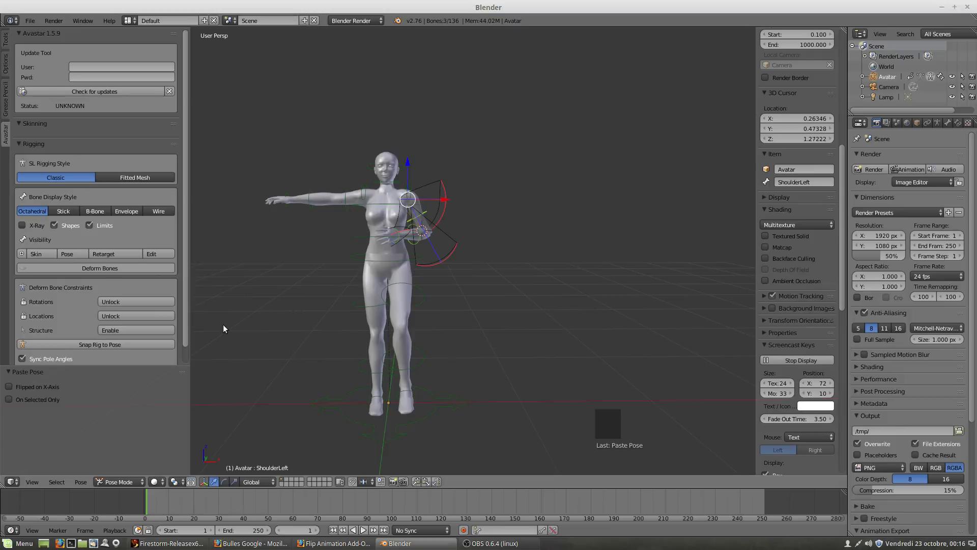
left_click(9, 387)
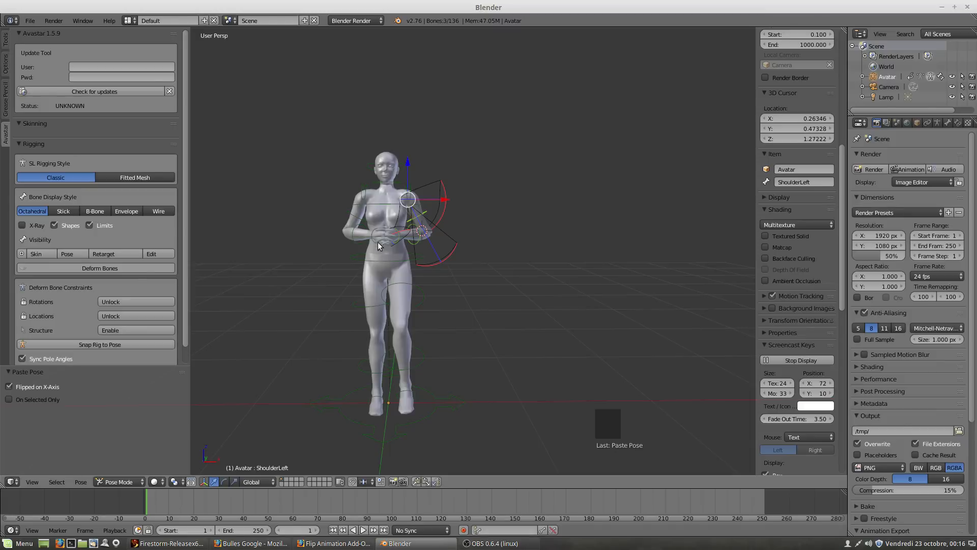
left_click(9, 400)
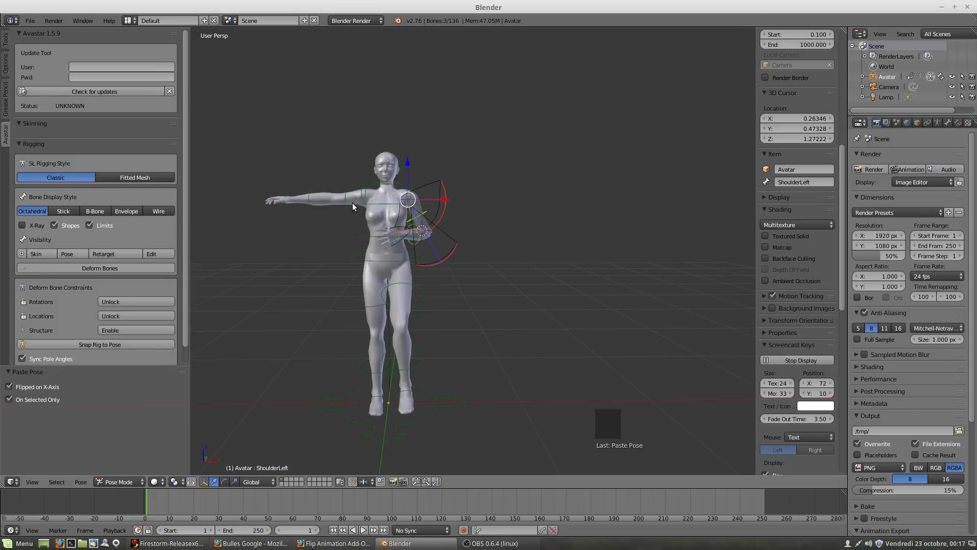
scroll(346, 209, "up", 2)
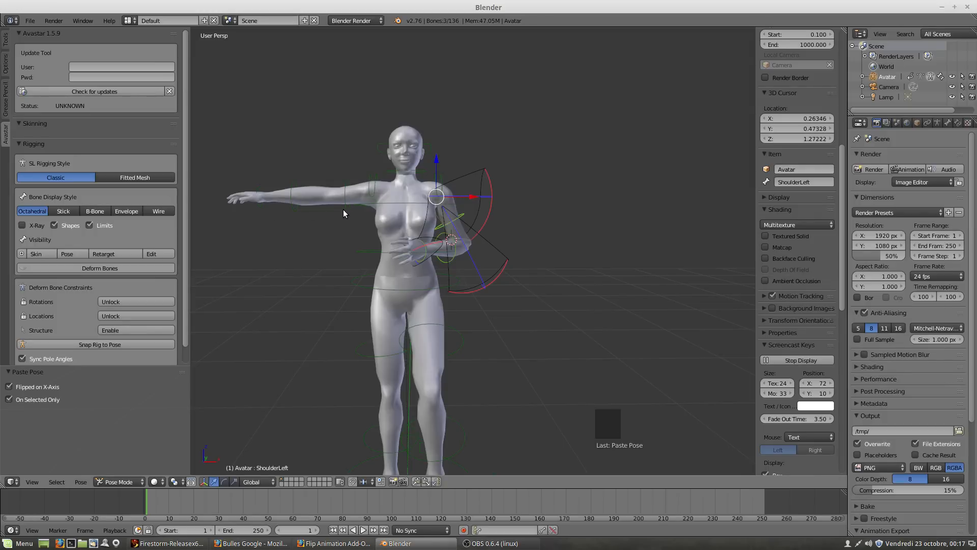
left_click(9, 400)
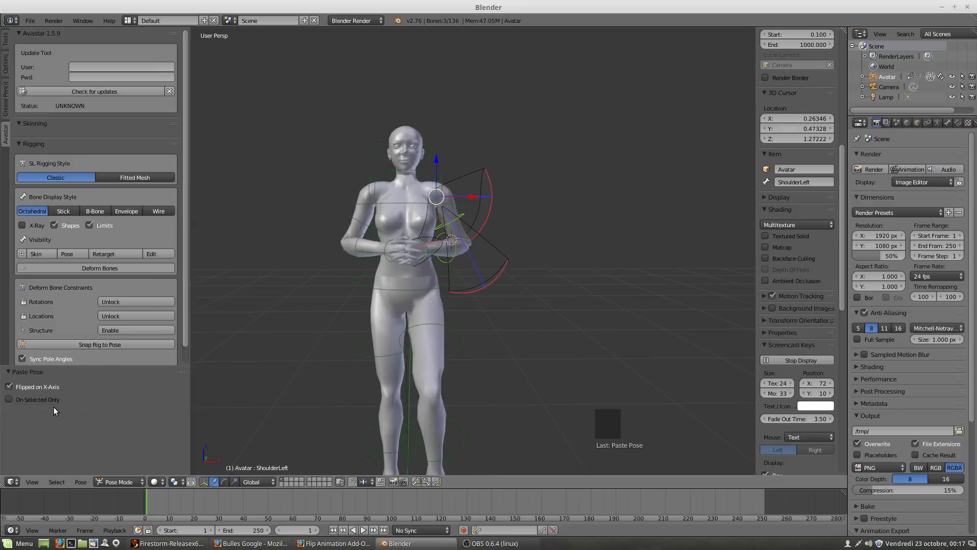
left_click(9, 399)
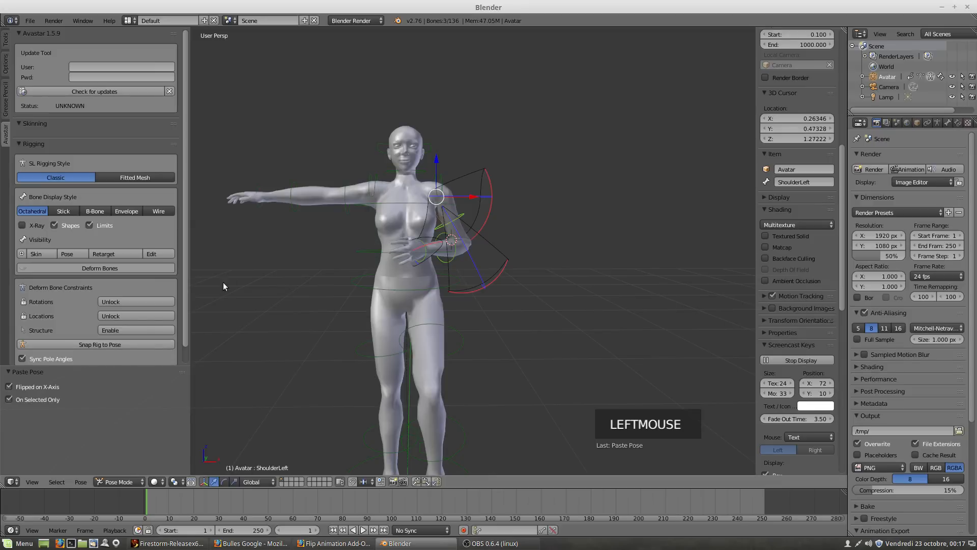
Add the right wrist, elbow and shoulder bones to the selection and paste the pose Flipped on X-Axis, on selected bones only.
right_click(258, 203, "shift")
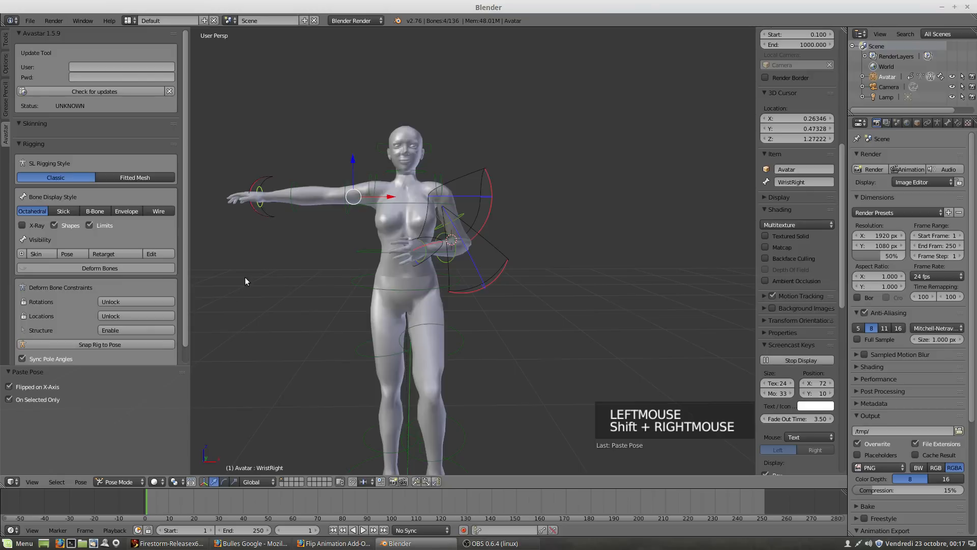
right_click(295, 210, "shift")
right_click(347, 213, "shift")
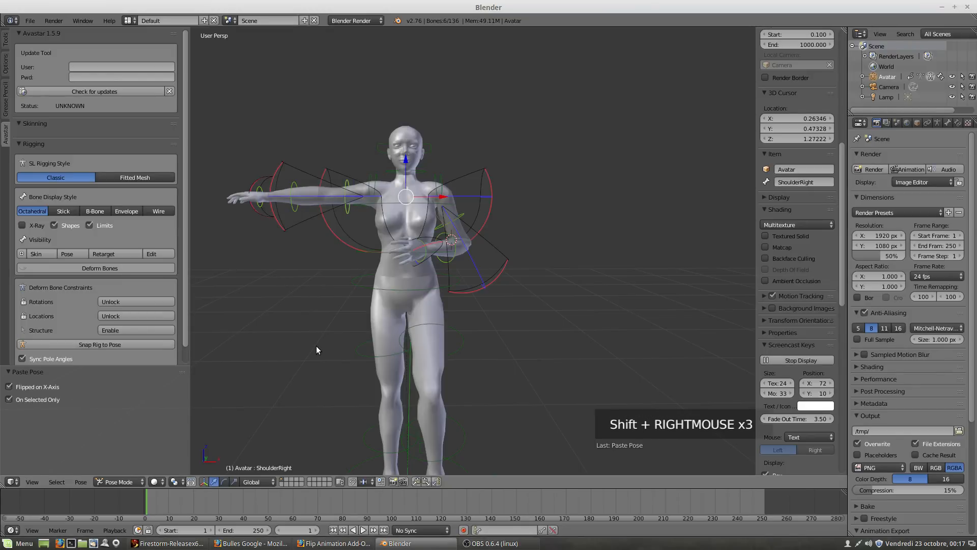
key("ctrl+v")
left_click(9, 387)
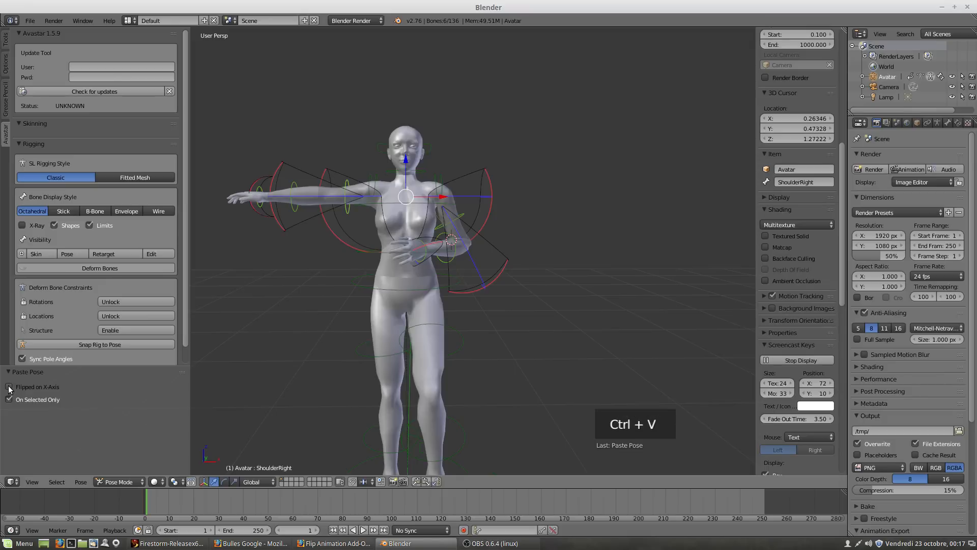
left_click(9, 388)
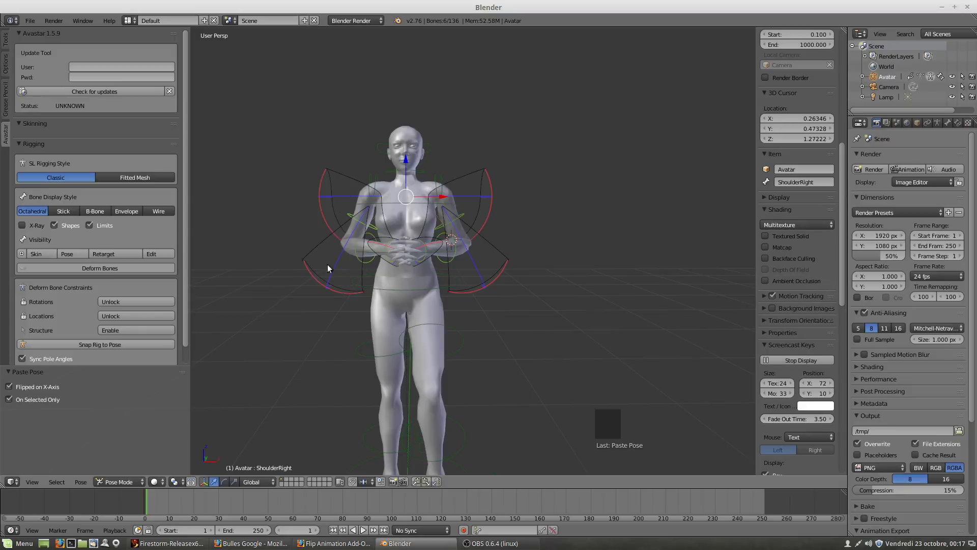
Disable On Selected Only and Flipped on X-Axis for that paste, and mirror the left arm's pose to the right arm with Paste X-Flipped Pose.
left_click(9, 399)
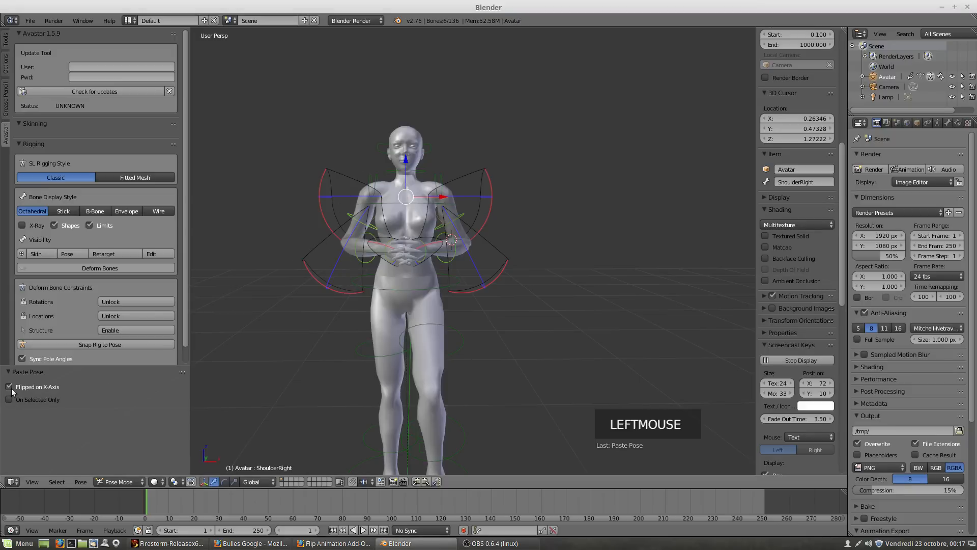
left_click(10, 387)
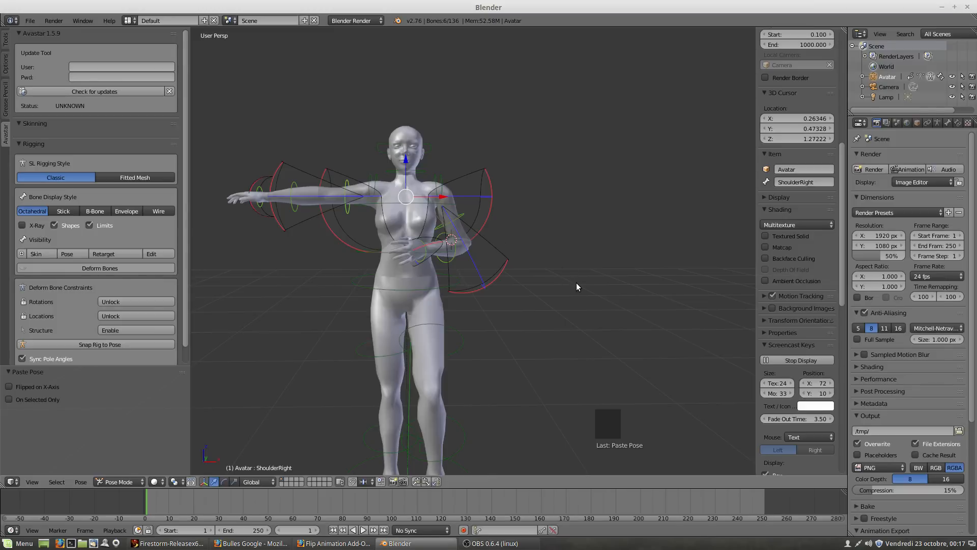
key("ctrl+shift+v")
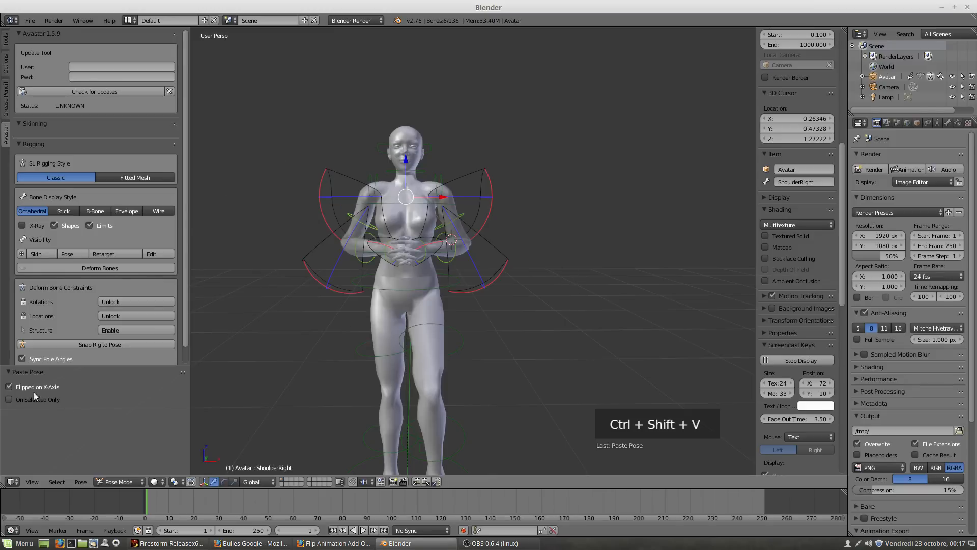
left_click(81, 481)
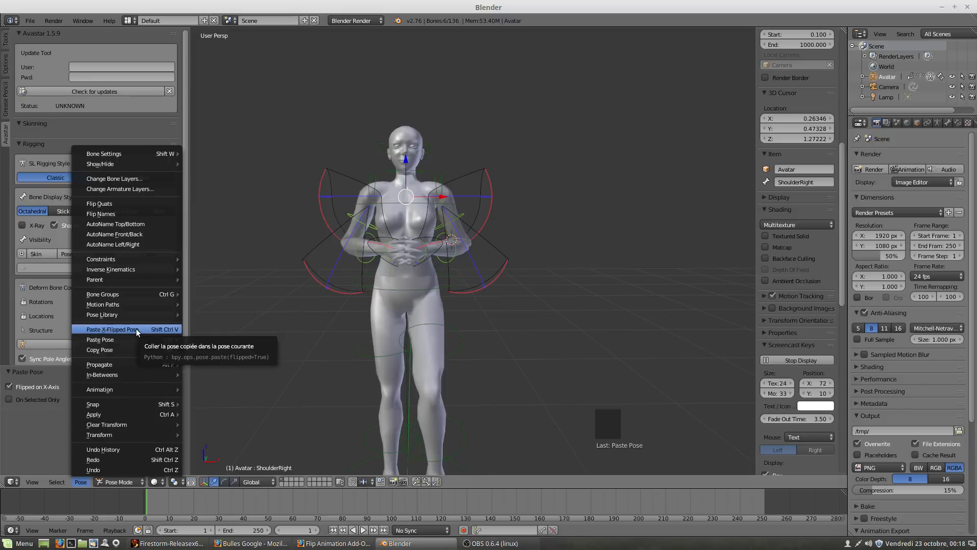
middle_click_drag(438, 334, 415, 306)
scroll(415, 306, "down", 1)
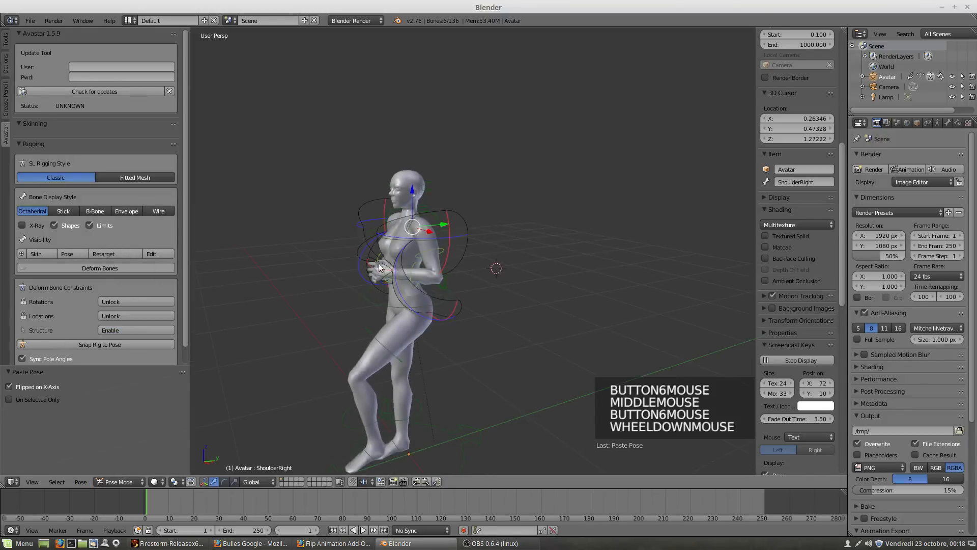
middle_click_drag(393, 357, 424, 319)
middle_click_drag(414, 390, 439, 296, "shift")
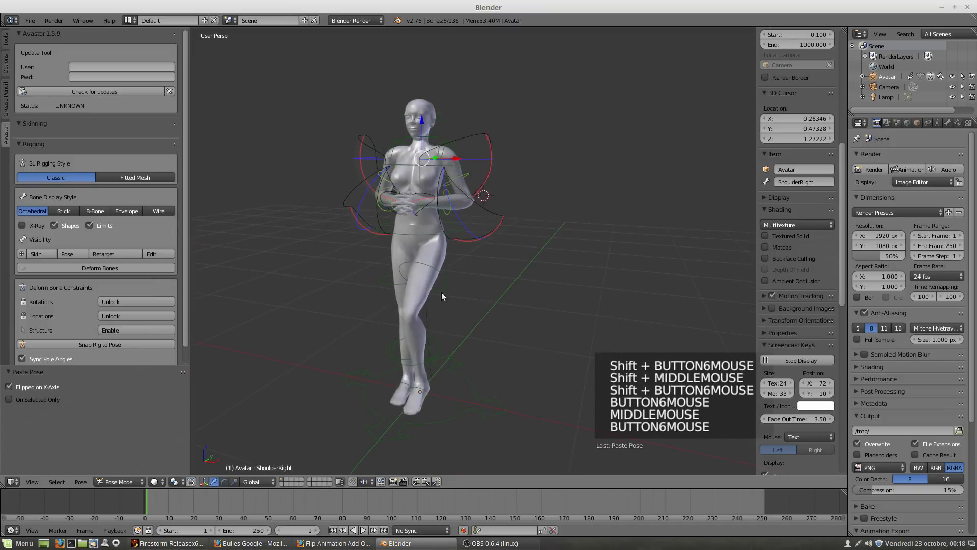
middle_click_drag(456, 335, 472, 325)
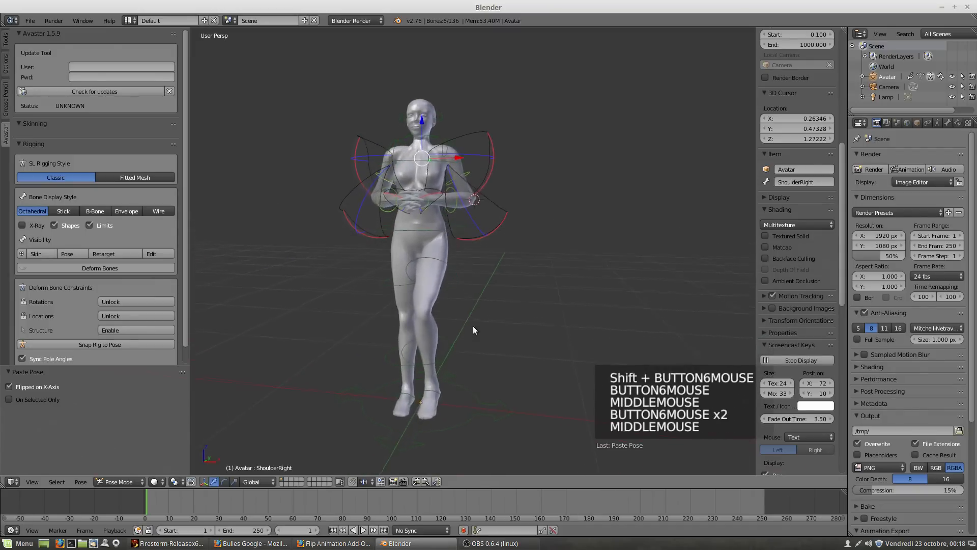
right_click(451, 356)
right_click(444, 397, "shift")
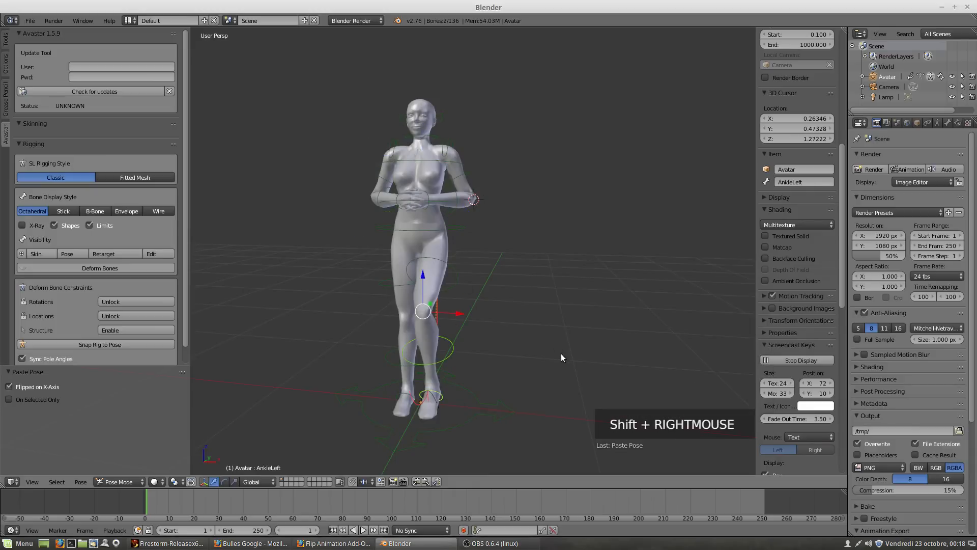
Undo the leg bone selection and all the arm pose pastes, back to the unmirrored right arm.
key("ctrl+z")
key("ctrl+z")
key("ctrl+z")
key("ctrl+z")
key("ctrl+z")
key("ctrl+z")
key("ctrl+z")
key("ctrl+z")
key("ctrl+z")
key("ctrl+z")
key("ctrl+z")
key("ctrl+z")
key("ctrl+z")
key("ctrl+z")
key("ctrl+z")
key("ctrl+z")
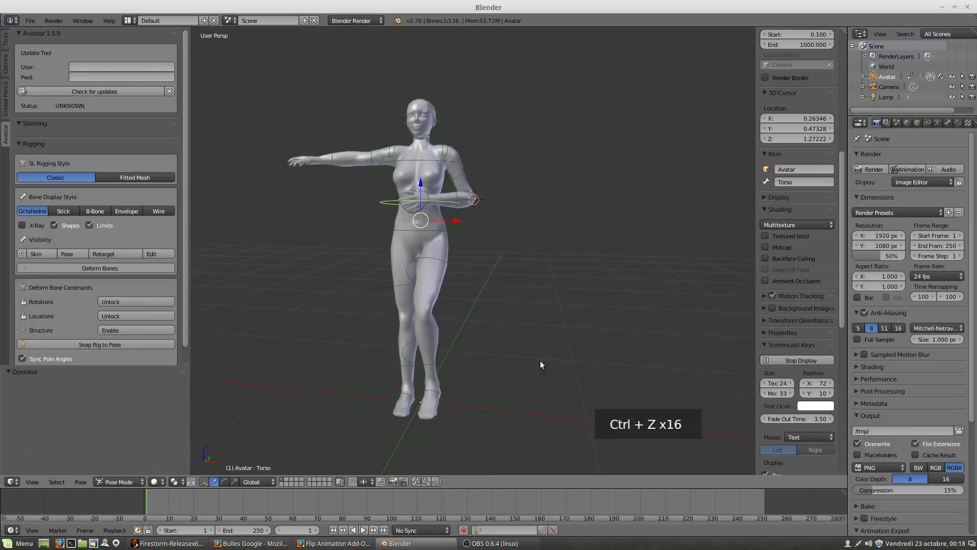
Select the left leg's ankle, knee and hip bones together with the ElbowLeft, WristLeft and ShoulderLeft bones.
middle_click_drag(445, 367, 423, 377)
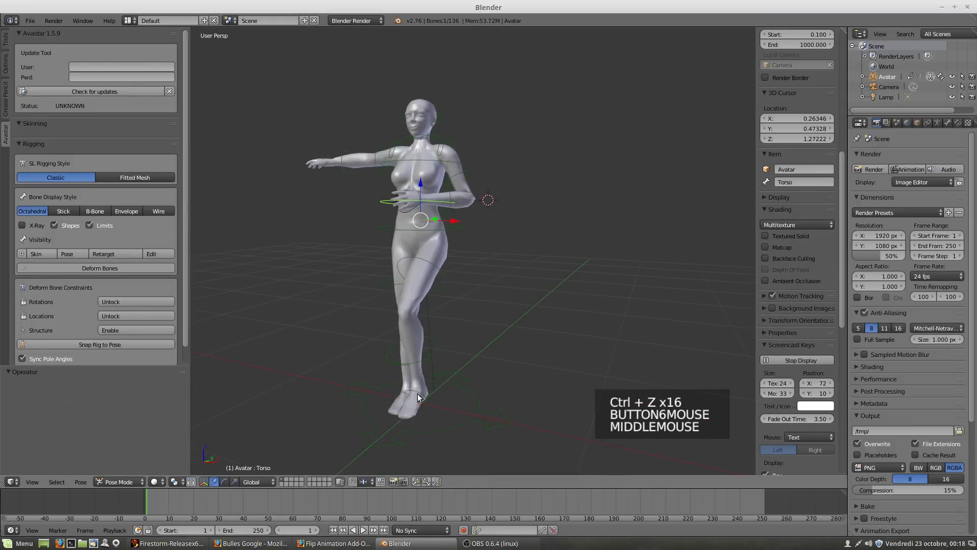
right_click(423, 377)
right_click(448, 307, "shift")
right_click(447, 285, "shift")
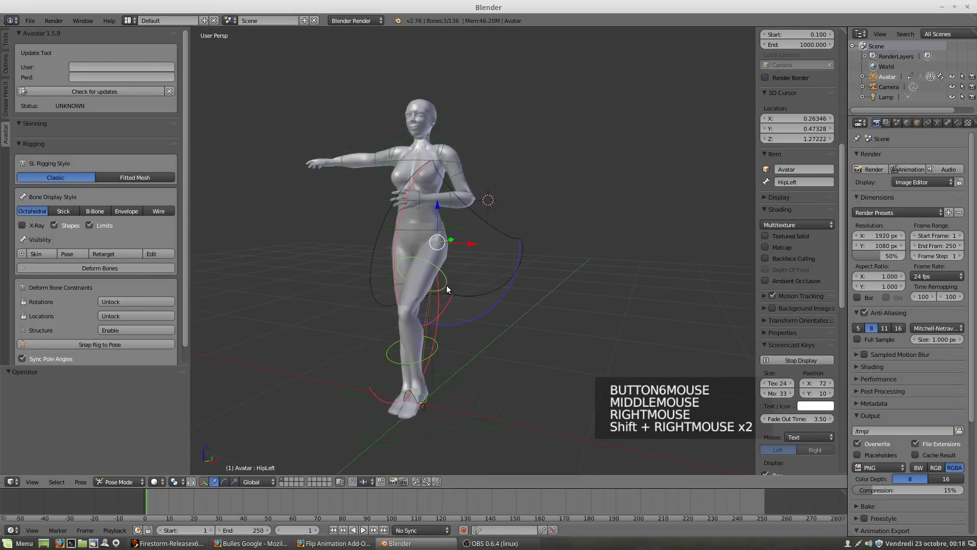
right_click(453, 227, "shift")
right_click(450, 199, "shift")
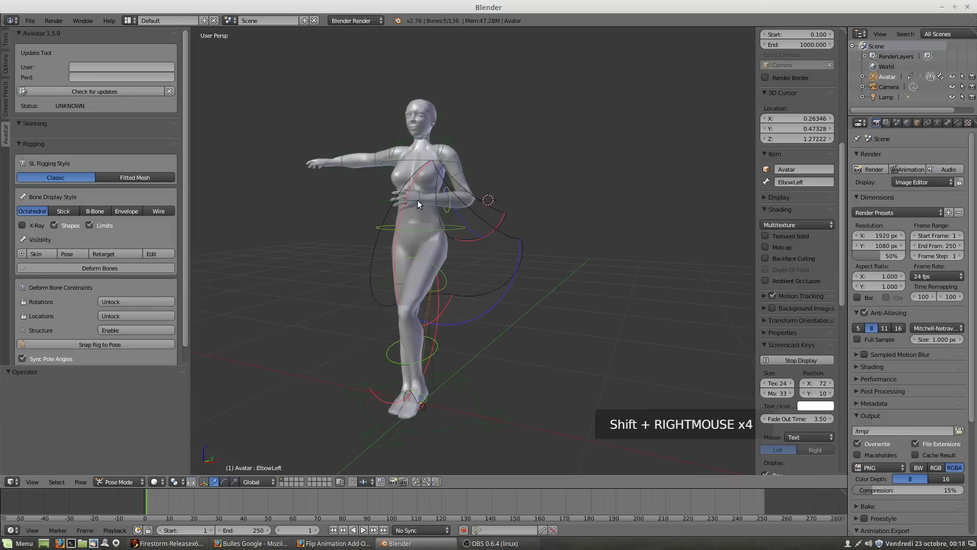
right_click(418, 199, "shift")
right_click(432, 203, "shift")
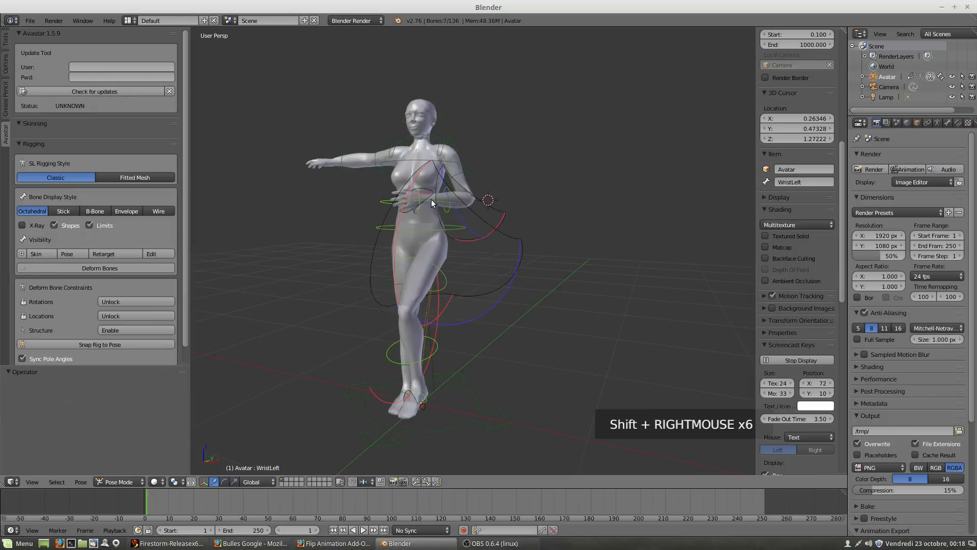
right_click(469, 189, "shift")
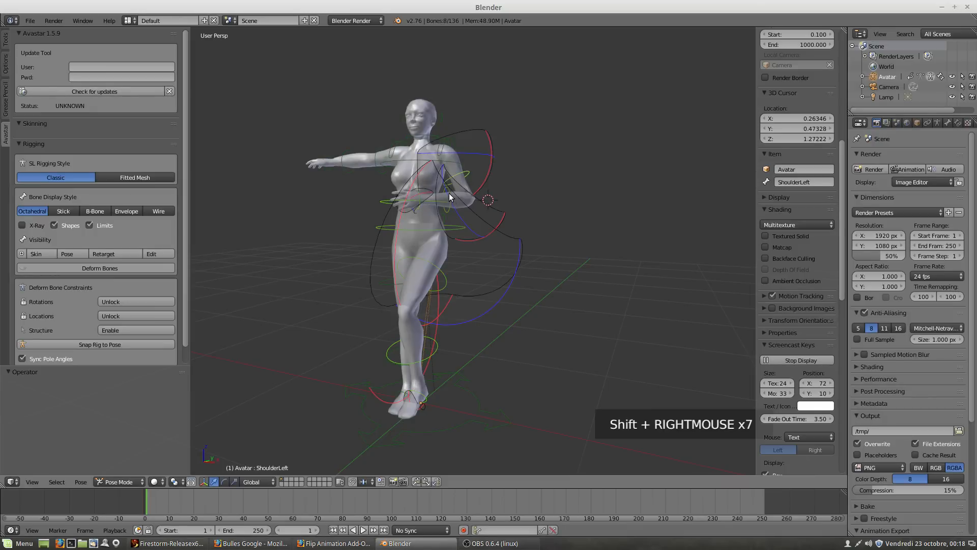
right_click(449, 193, "shift")
Remove the Torso and PelvisInv bones from the selection, keeping only the left arm and leg bones selected.
middle_click_drag(465, 218, 439, 240)
scroll(492, 263, "up", 1)
scroll(483, 252, "up", 1)
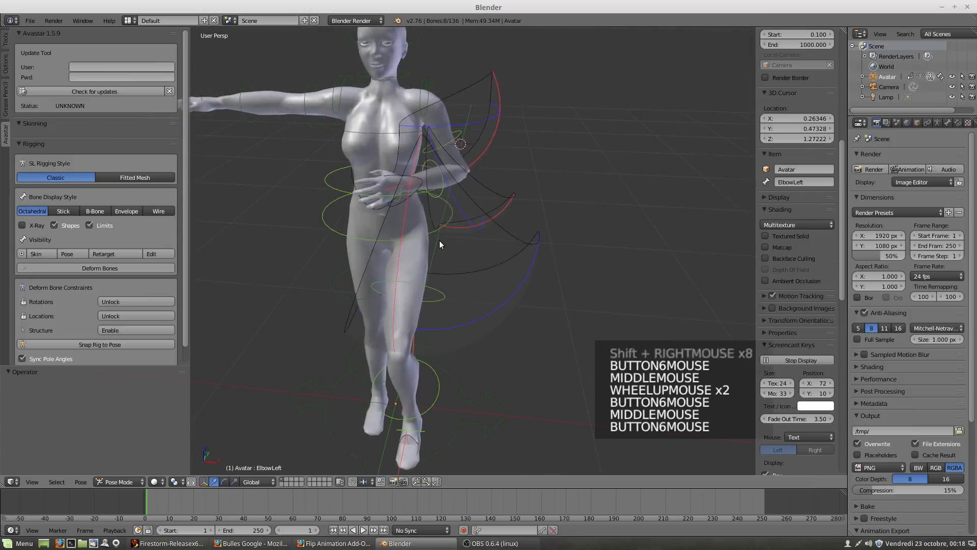
right_click(330, 198, "shift")
right_click(332, 203, "shift")
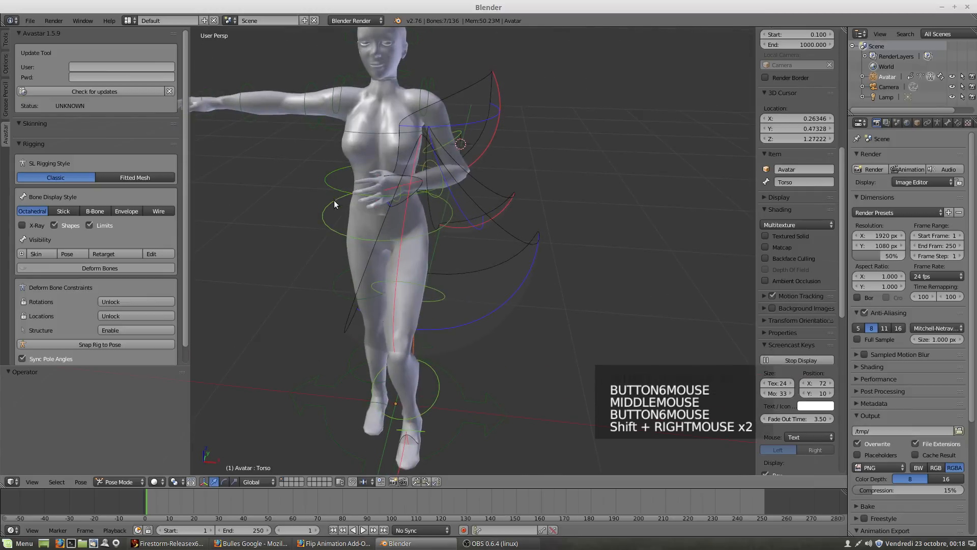
right_click(326, 224, "shift")
right_click(368, 268, "shift")
middle_click_drag(450, 267, 413, 261)
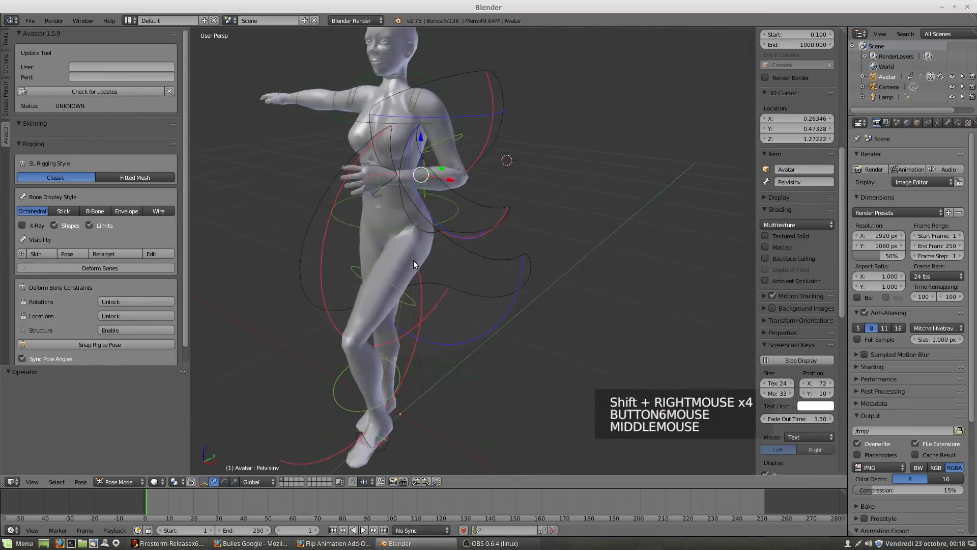
Copy the pose of the selected left arm and leg bones and paste it X-flipped onto the right side.
scroll(389, 195, "down", 1)
middle_click_drag(468, 335, 483, 346)
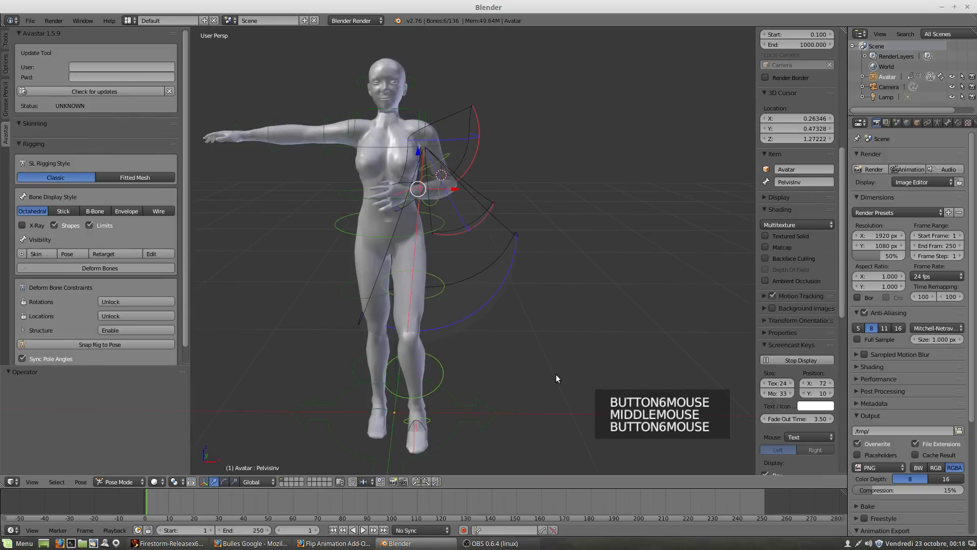
key("ctrl+c")
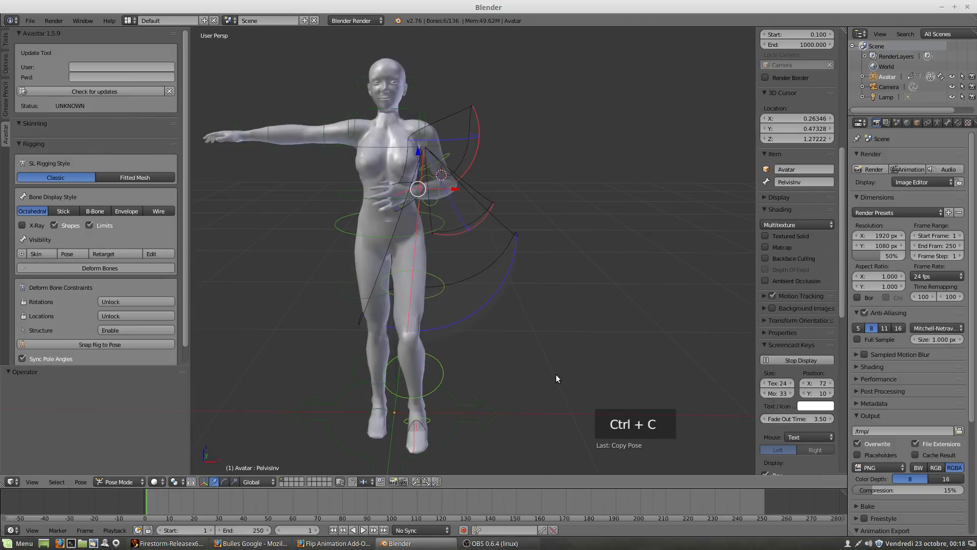
key("ctrl+shift+v")
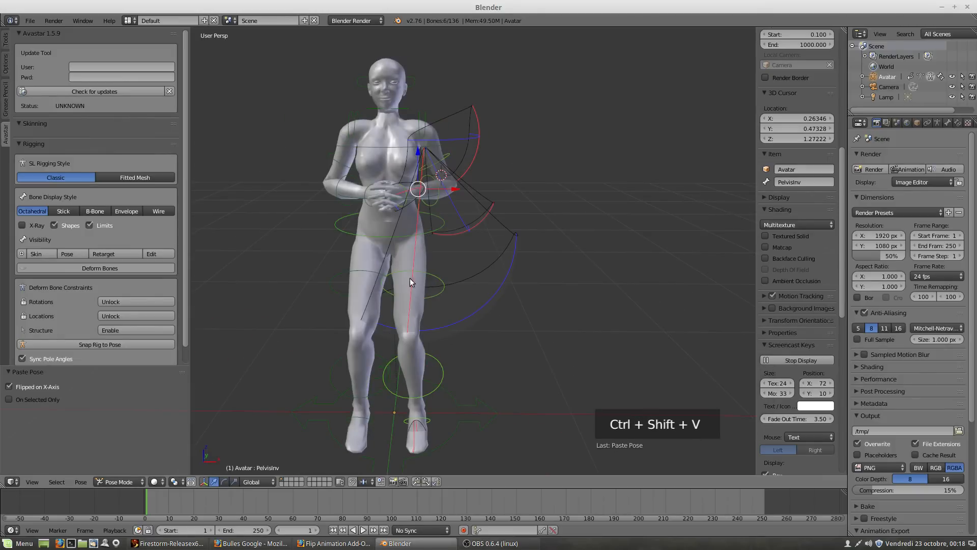
middle_click_drag(463, 390, 375, 368)
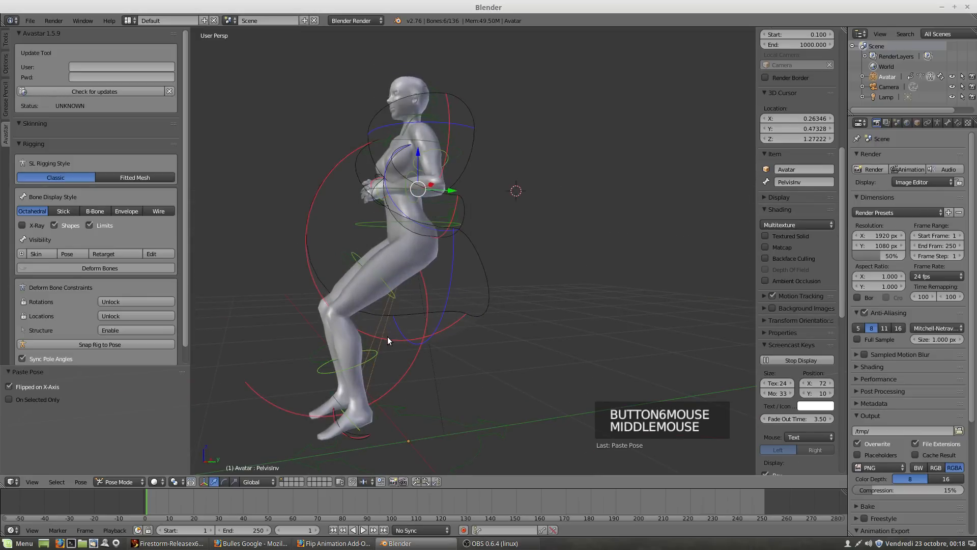
middle_click_drag(379, 344, 465, 350)
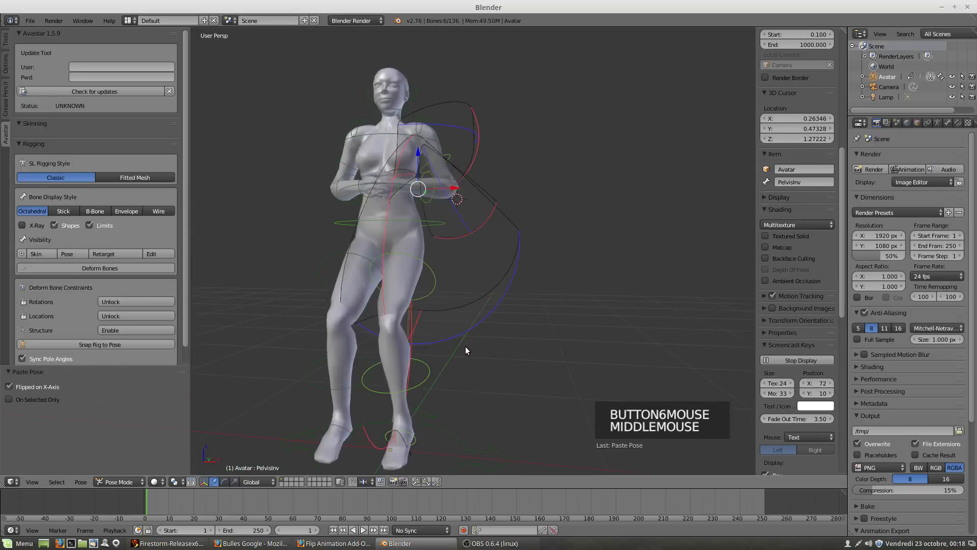
middle_click_drag(390, 328, 496, 340)
scroll(496, 339, "left", 1)
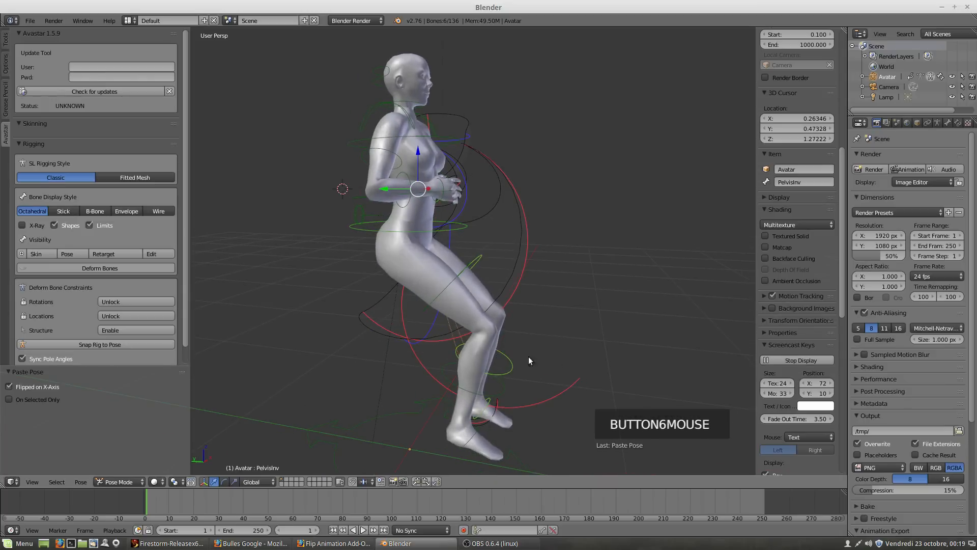
middle_click_drag(598, 362, 464, 358)
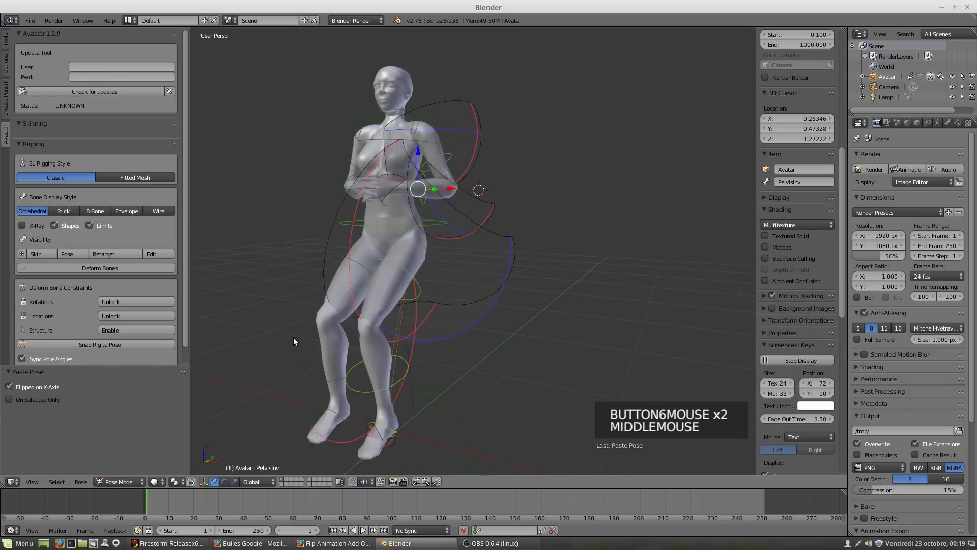